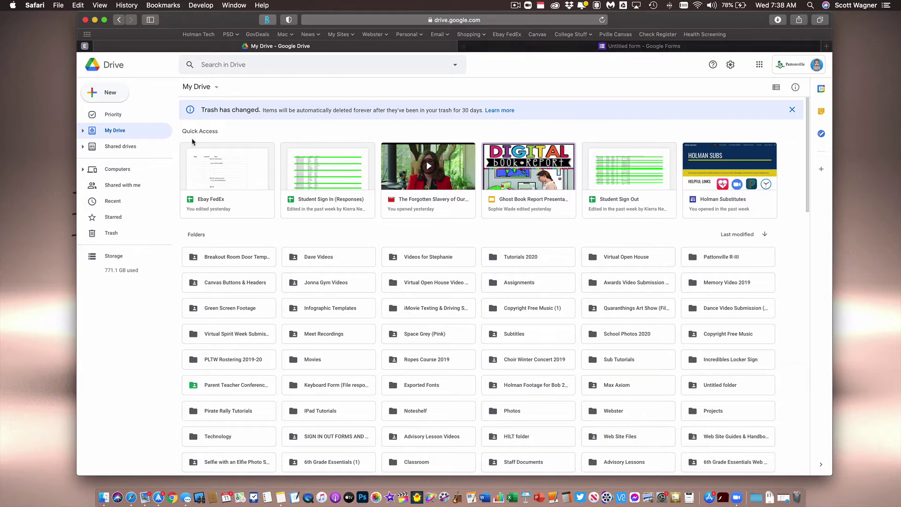
- Create a new blank Google Form from Drive's New menu
left_click(110, 91)
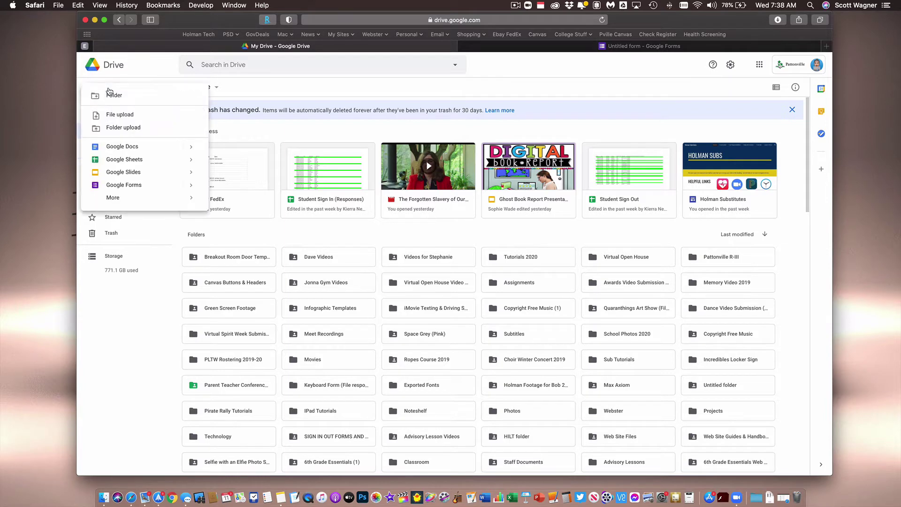
left_click(131, 186)
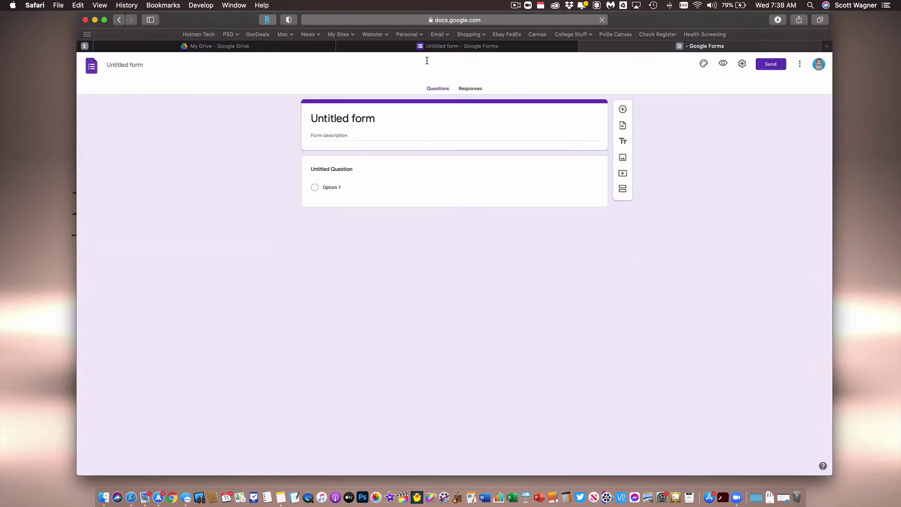
- Change the form title from 'Untitled form' to 'Escape Room'
left_click(350, 121)
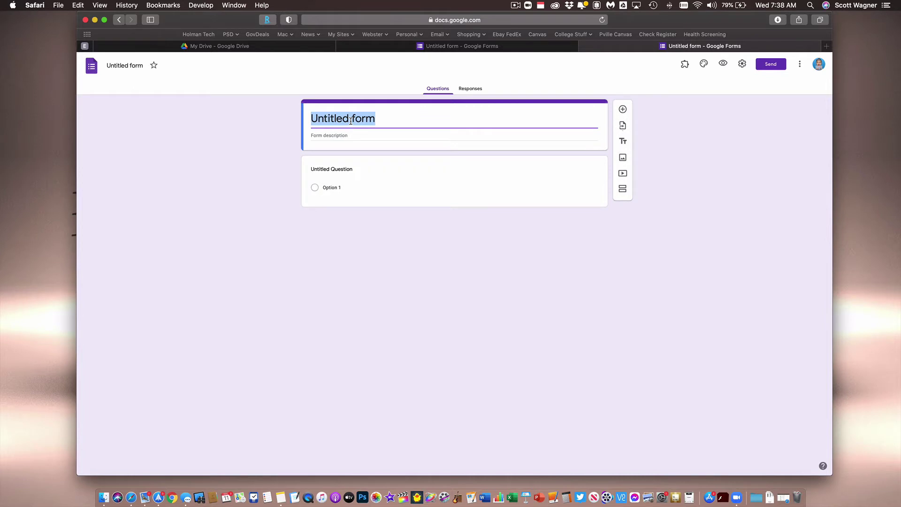
type("Escap")
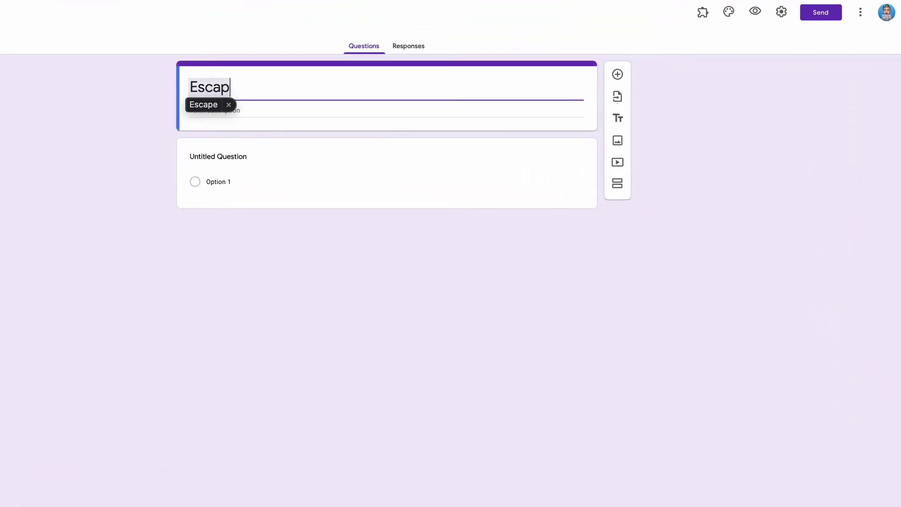
type("e Roo")
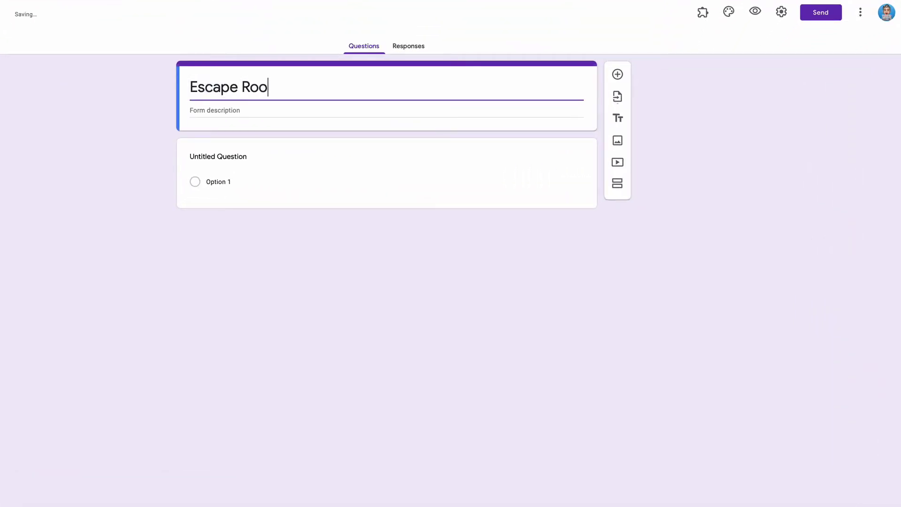
type("m")
left_click(411, 286)
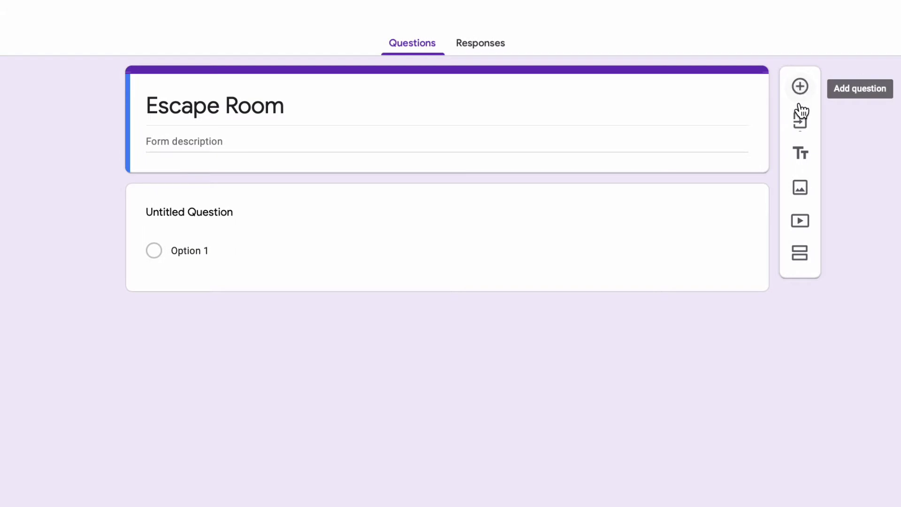
- Add a 'Welcome' title block with the pasted escape-room rules paragraph as its description
left_click(803, 160)
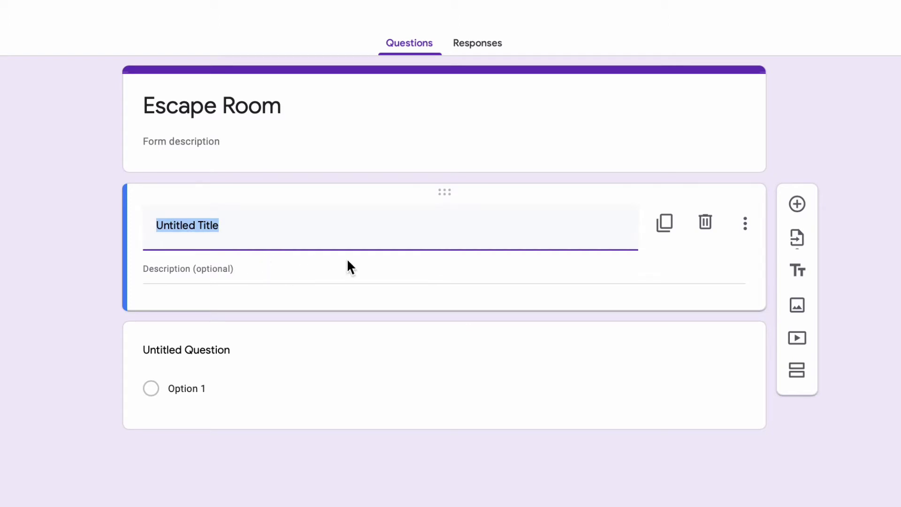
type("We")
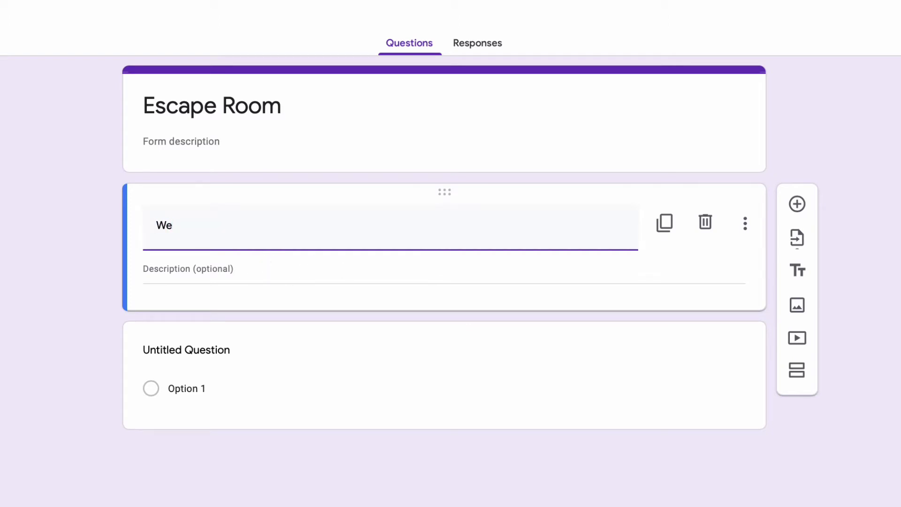
type("lcome")
left_click(322, 275)
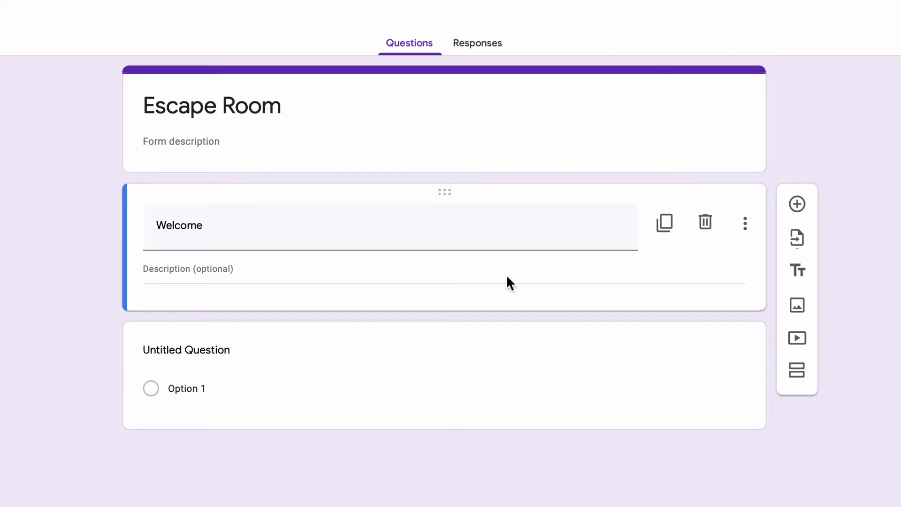
left_click(201, 269)
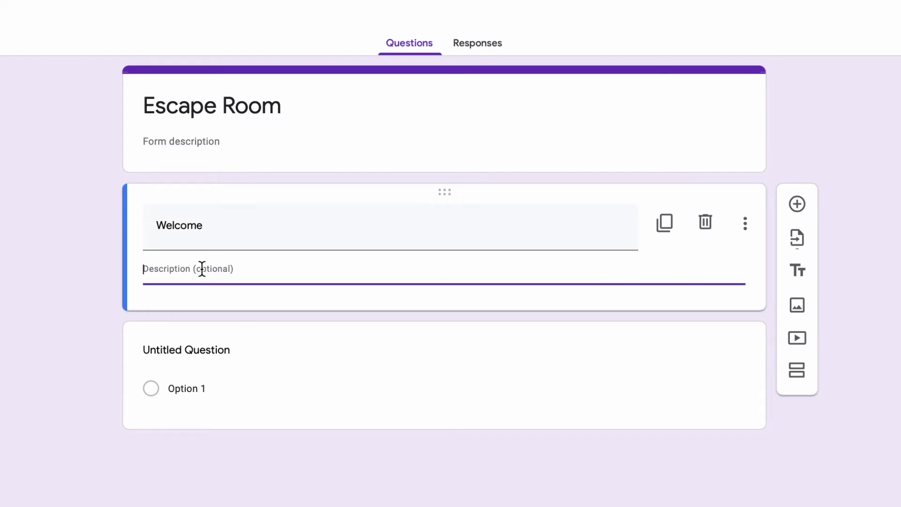
type("Welcome to our escape room.  Here you will be provided a series of challenges. You must get the challenge correct before you are presented with the next task.  Working well with your group is essential to the completion of this task.")
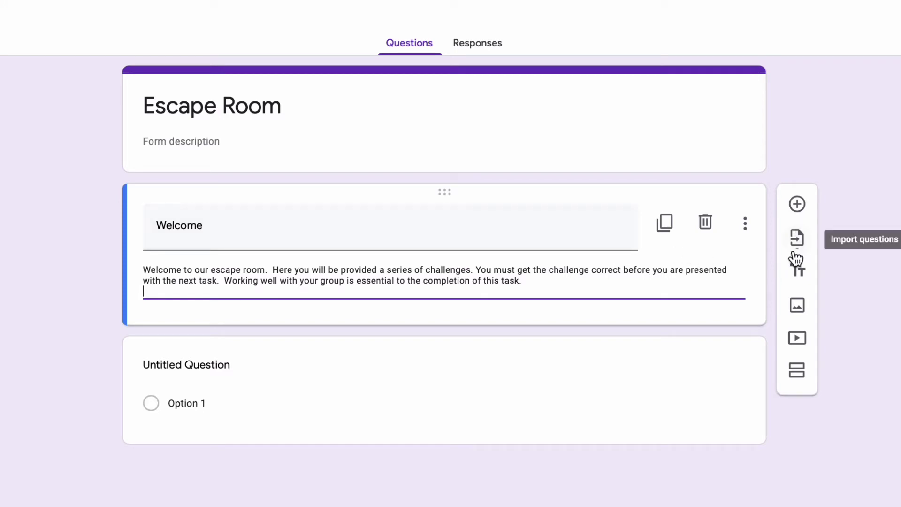
left_click(797, 339)
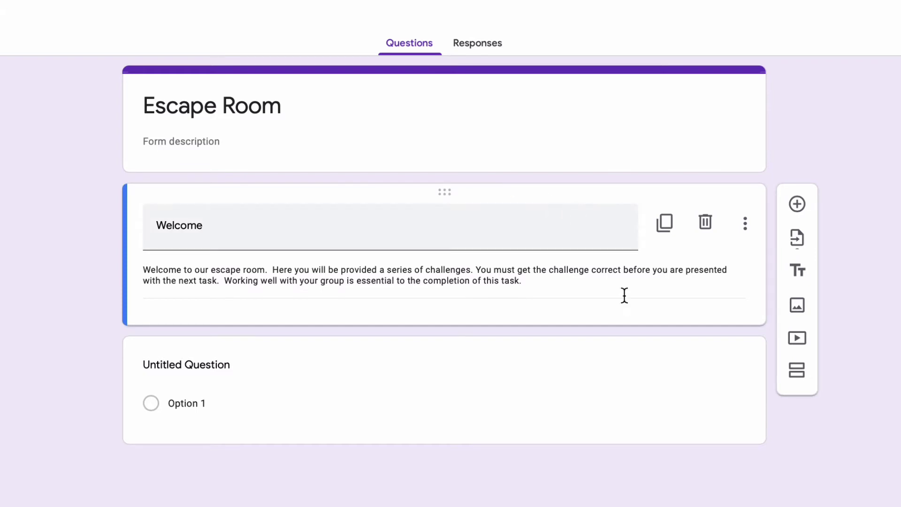
- Add a second section titled 'Task 1', keeping section 1 set to continue to the next section
left_click(804, 380)
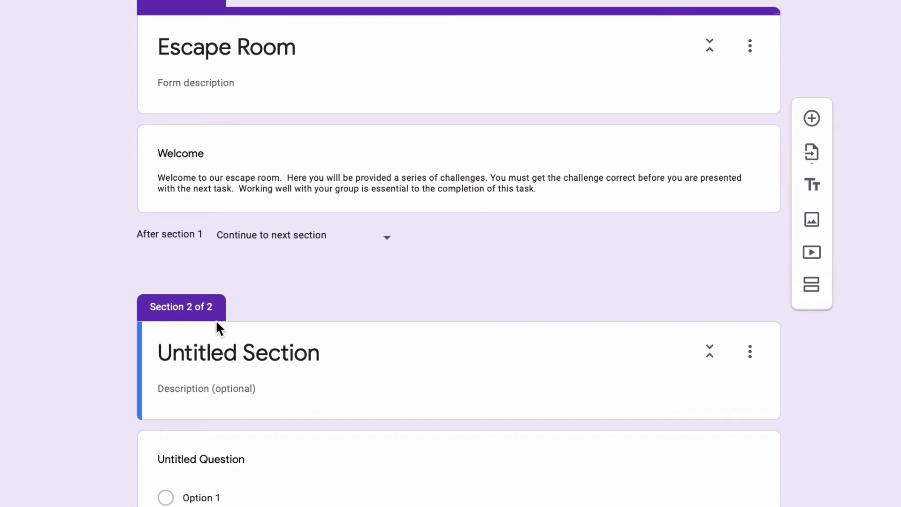
left_click(224, 362)
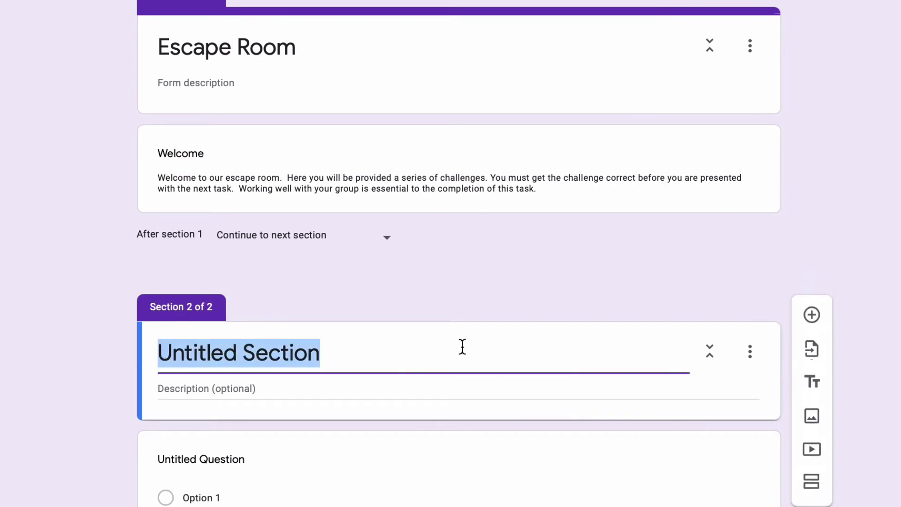
type("Task 2")
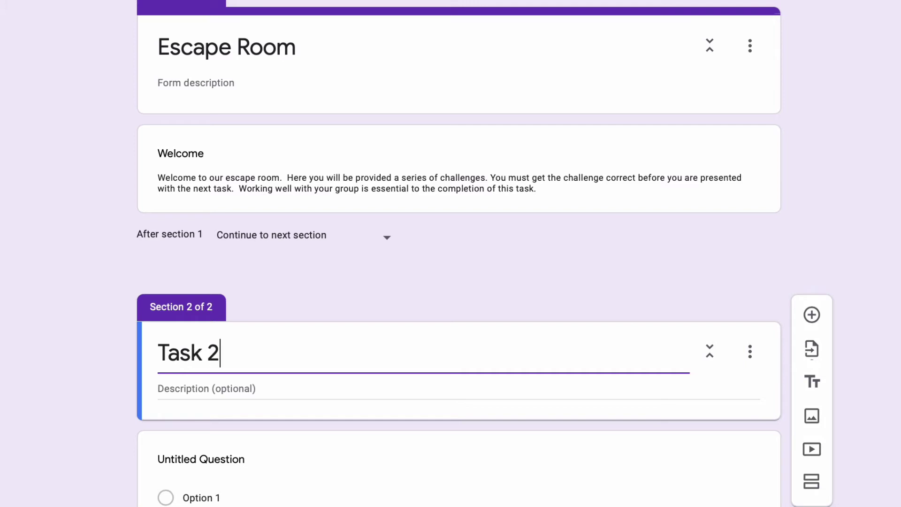
key("BackSpace")
type("1")
left_click_drag(459, 443, 513, 500)
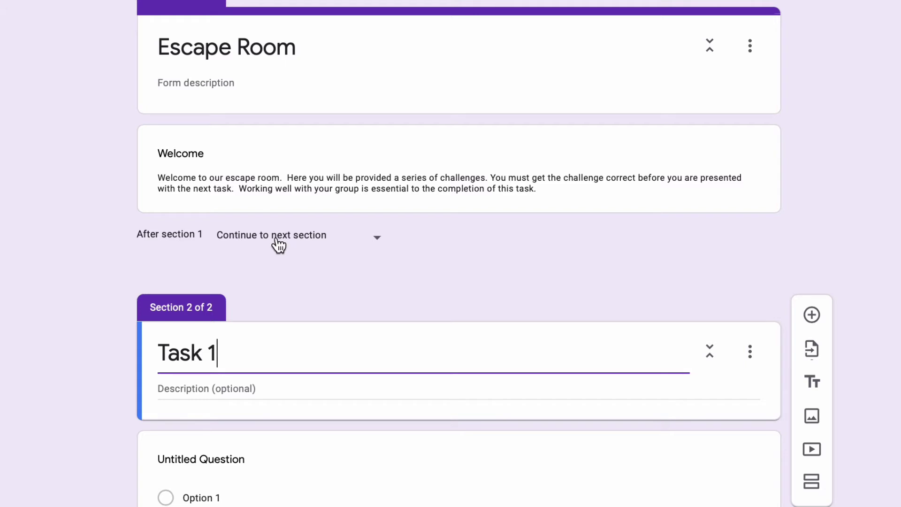
left_click(347, 242)
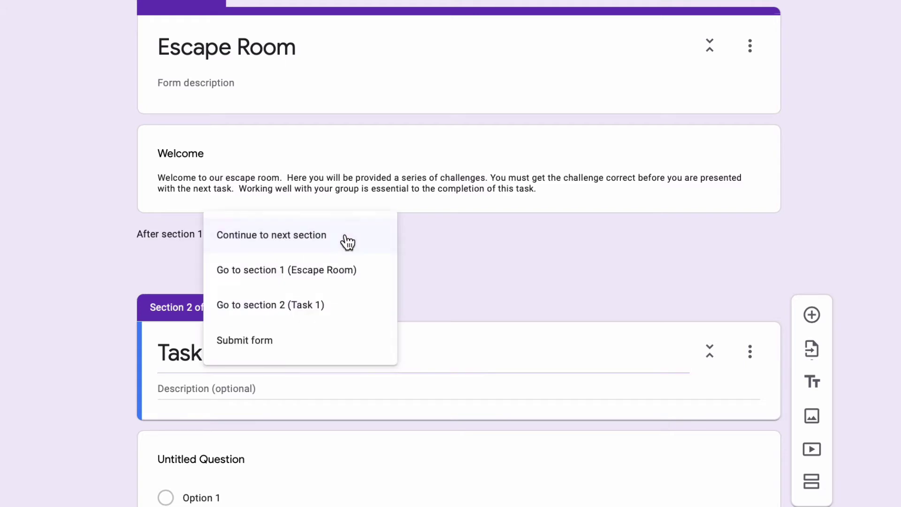
left_click(624, 262)
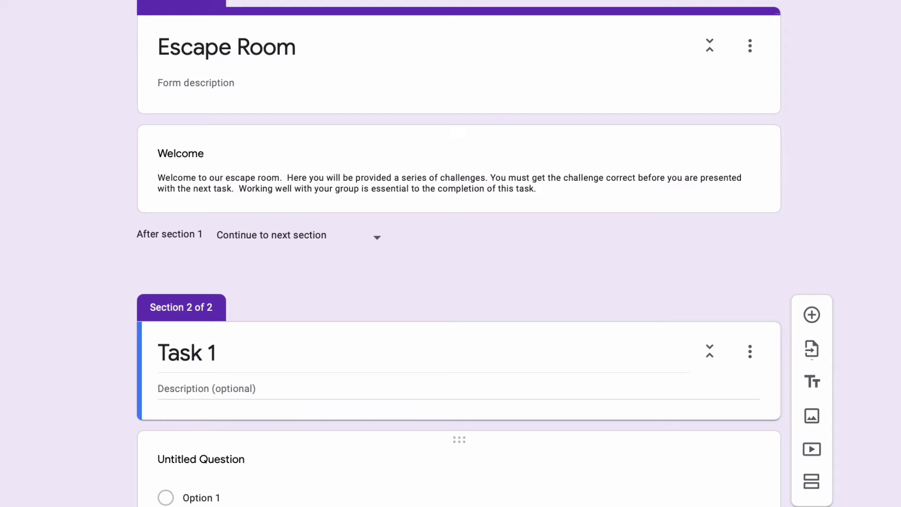
scroll(420, 403, "down", 5)
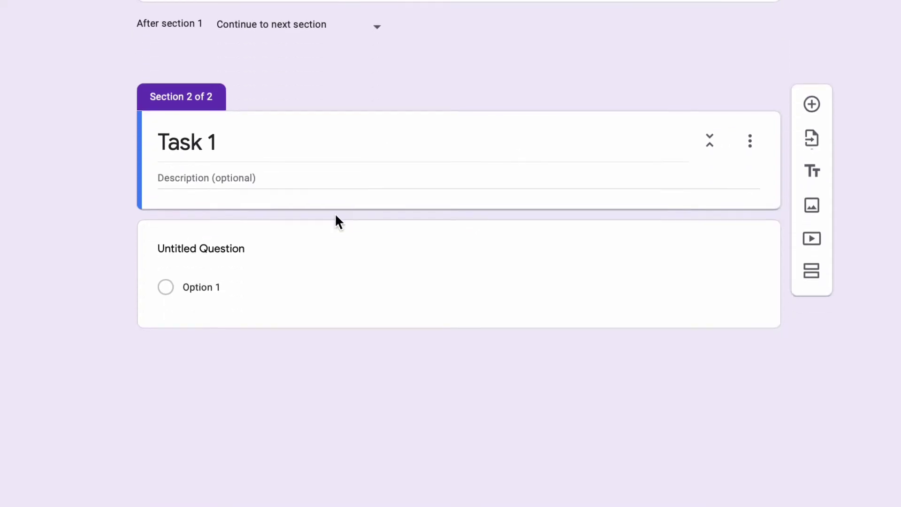
- Replace the question title with the hinges-key-lid riddle and make it Short answer
left_click(204, 247)
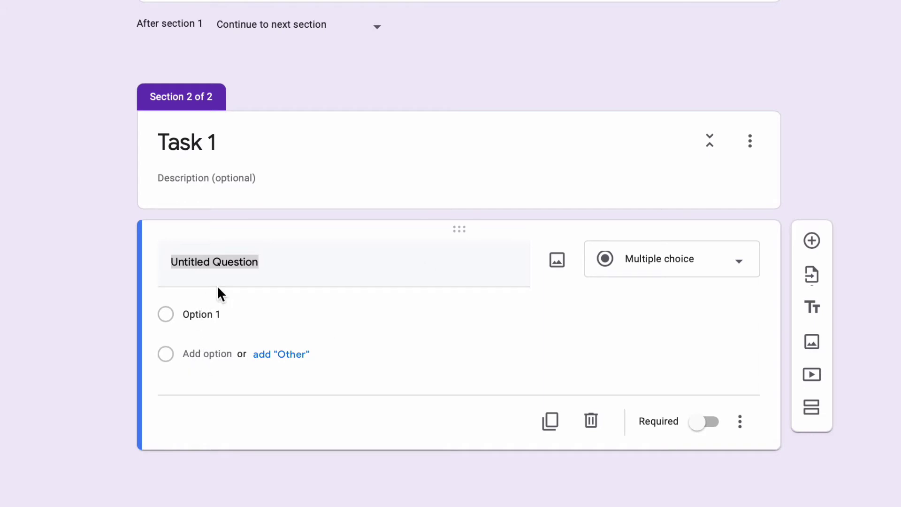
left_click(209, 263)
left_click(210, 262)
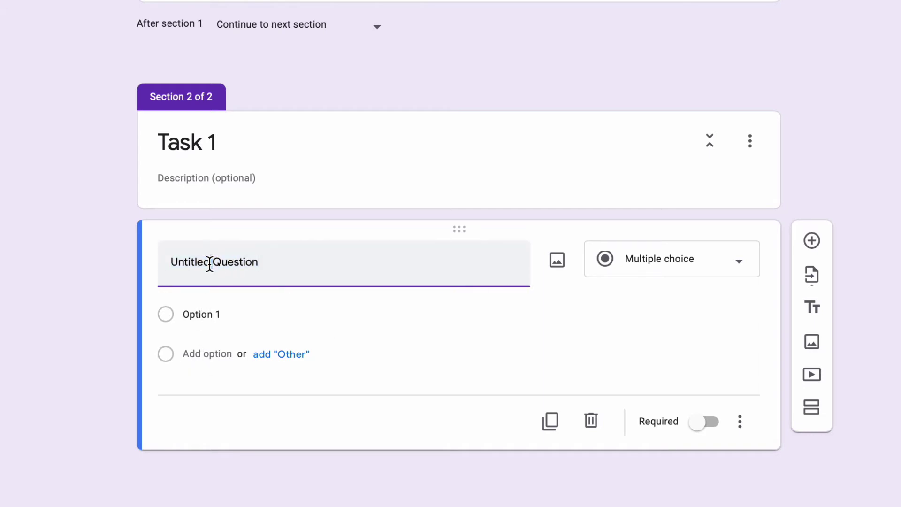
triple_click(209, 262)
type("A box without hinges, key, or lid, yet golden treasure inside is hid")
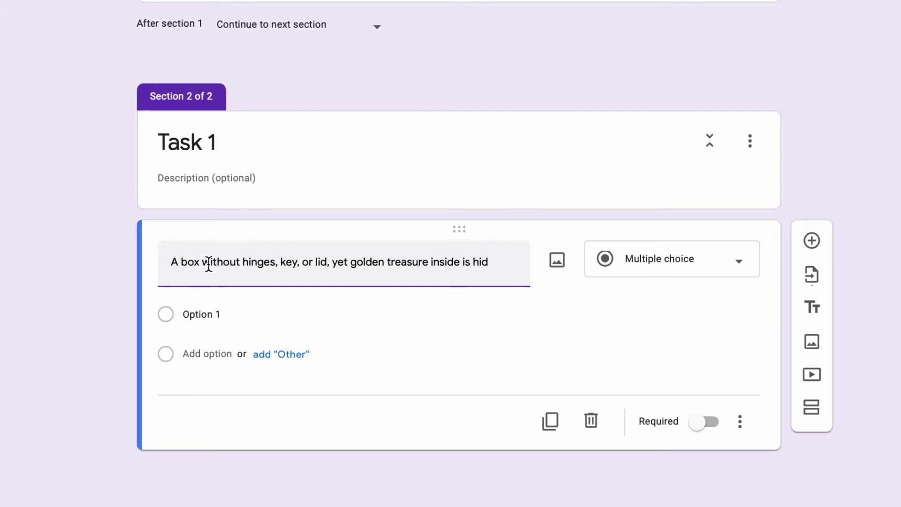
left_click(657, 263)
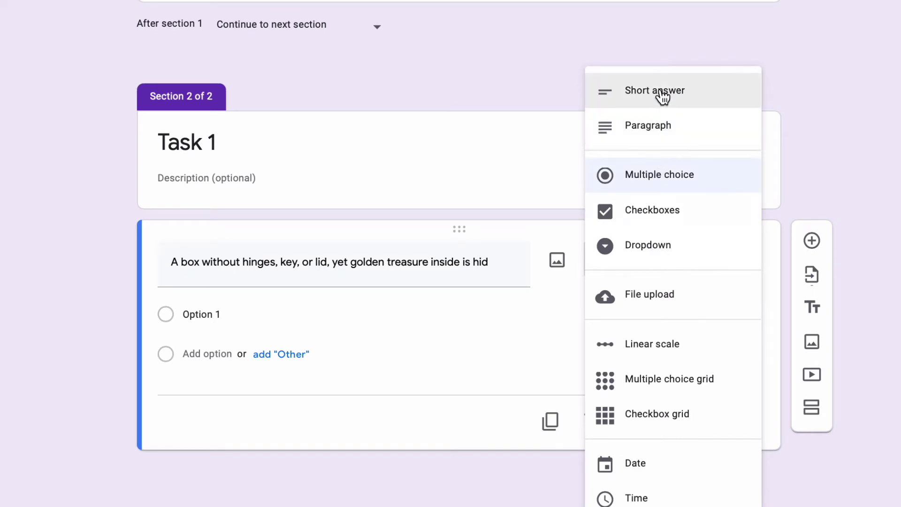
left_click(637, 94)
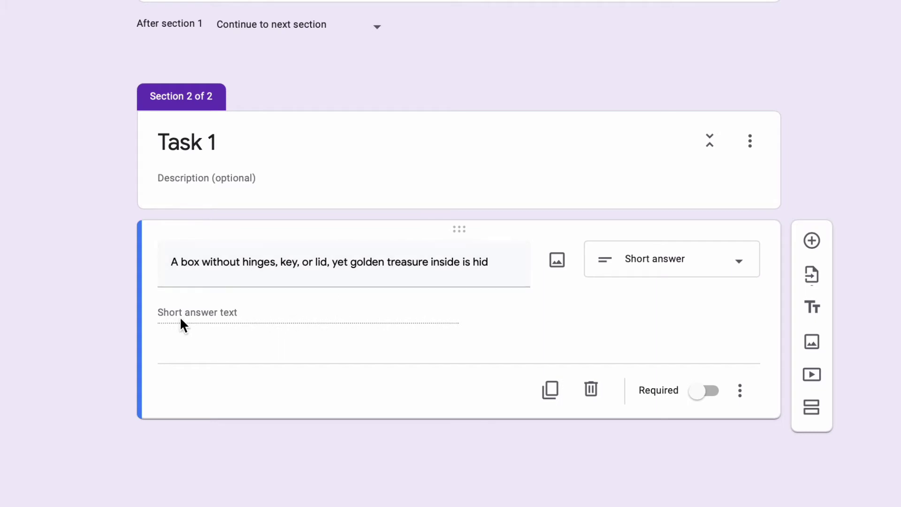
- Mark the riddle required and add Text > Contains response validation
left_click(709, 394)
left_click(741, 394)
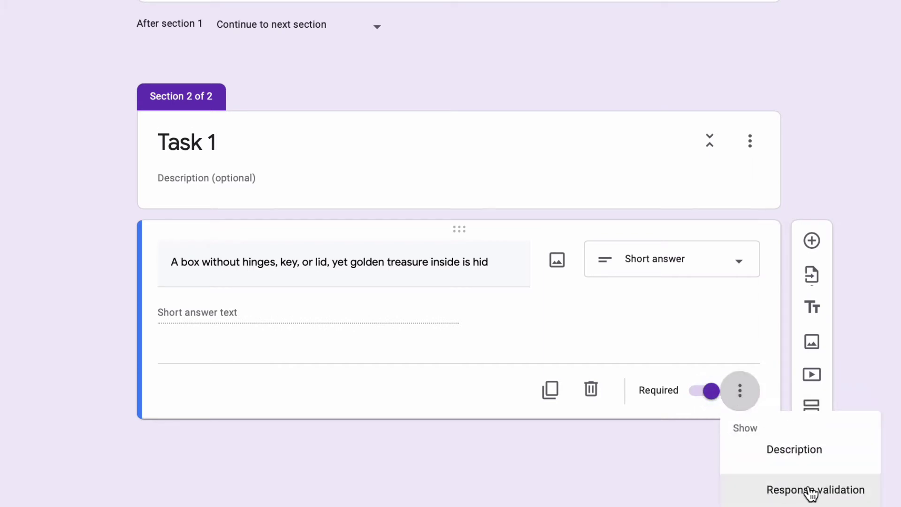
left_click(801, 490)
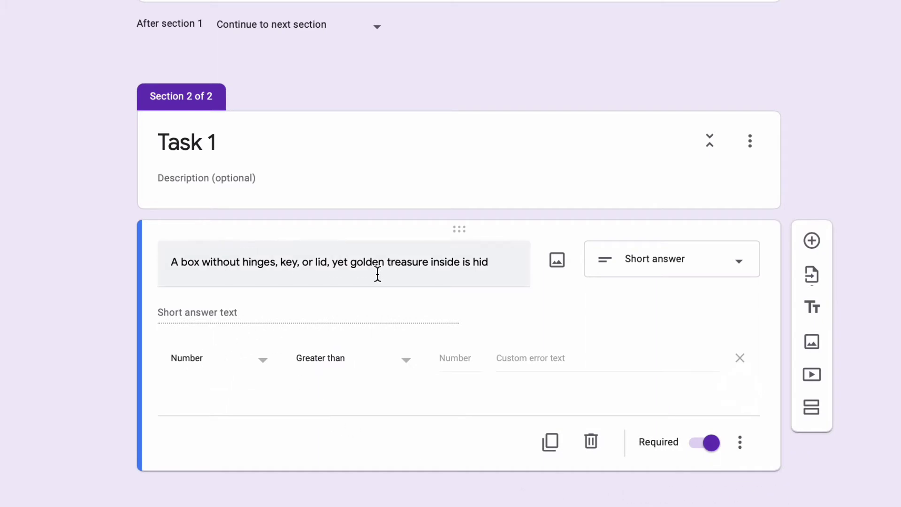
left_click(196, 371)
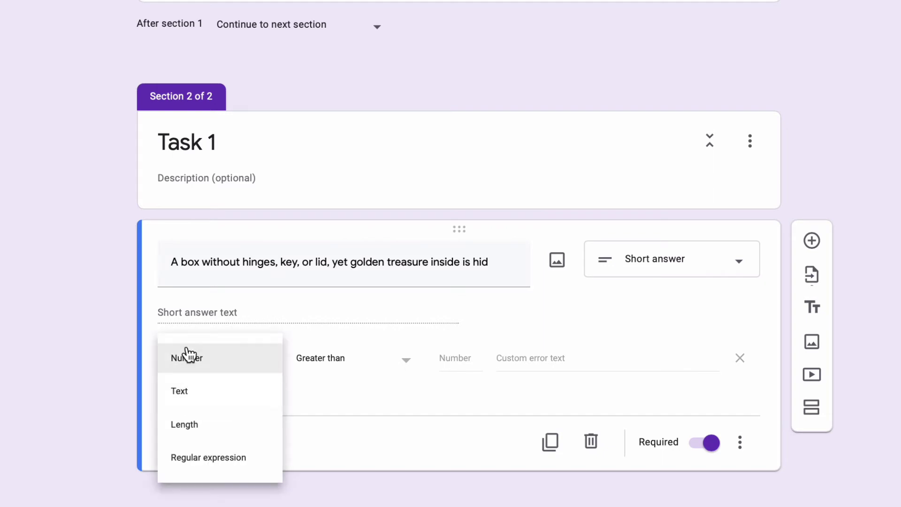
left_click(202, 405)
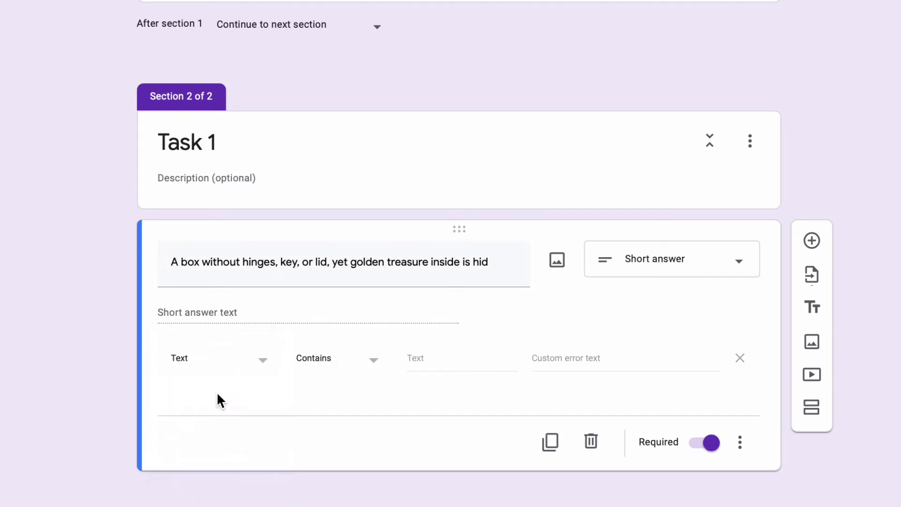
left_click(324, 365)
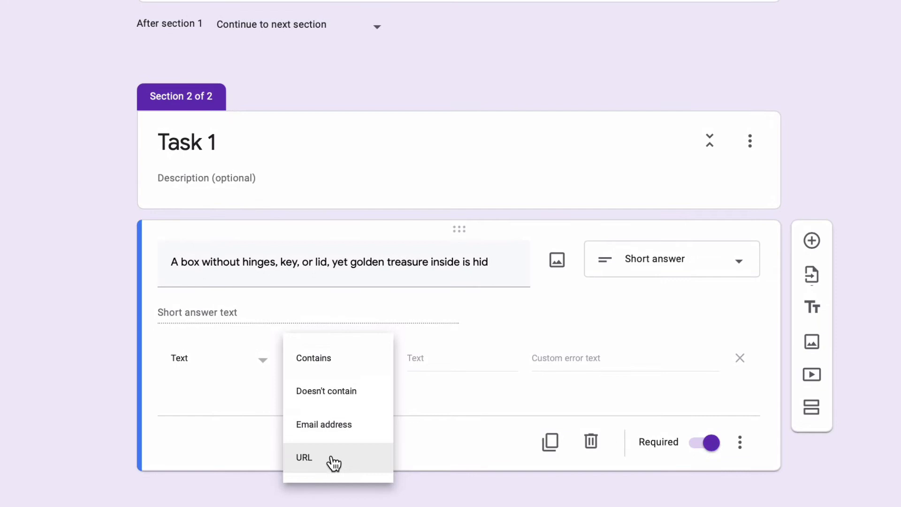
left_click(325, 359)
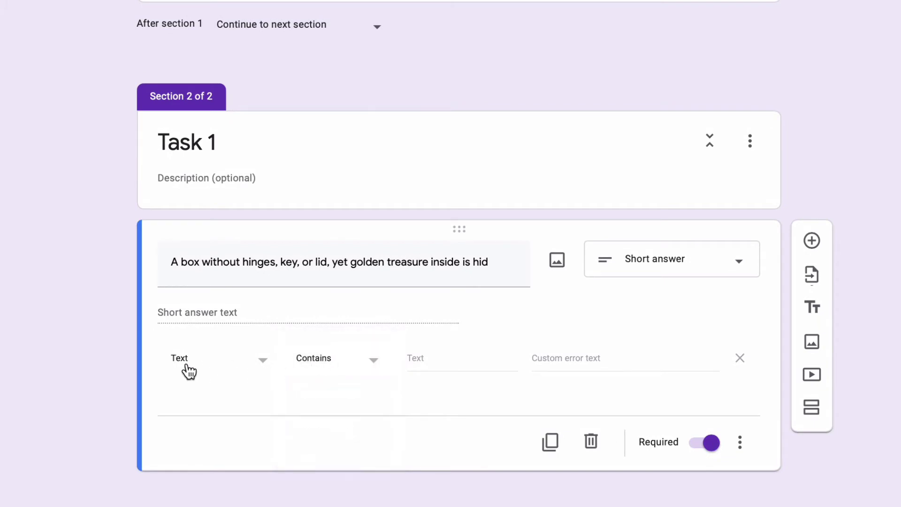
- Require the answer to contain 'egg', with custom error text 'Sorry Try Again'
left_click(459, 364)
type("egg")
left_click(587, 359)
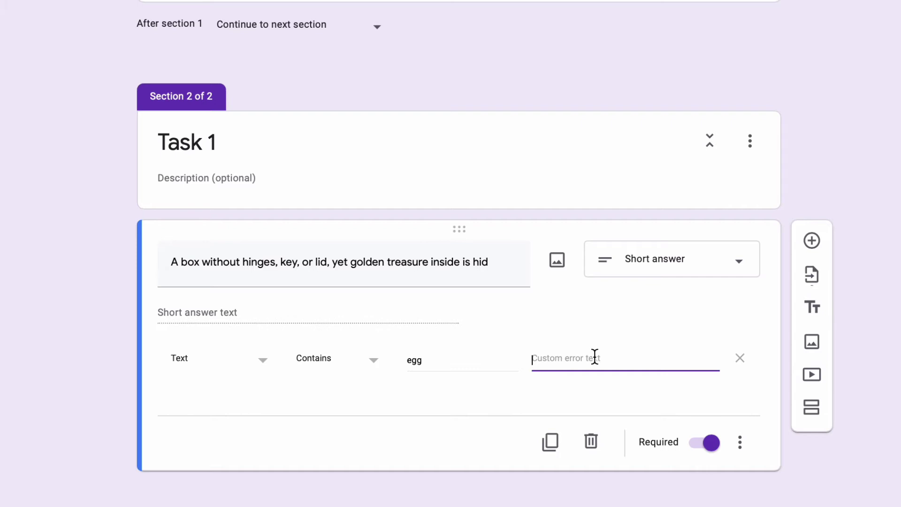
type("Sorry Try Again")
left_click(682, 306)
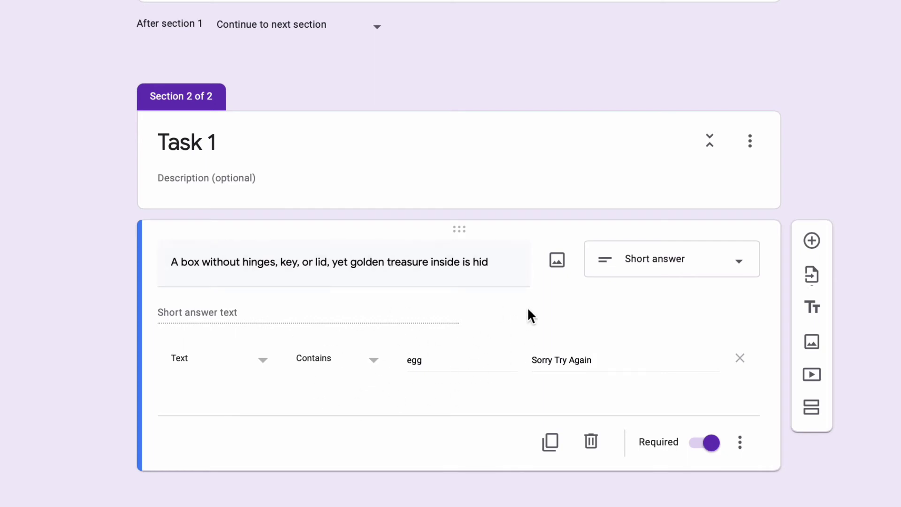
- Add a third section titled 'Task 2'
left_click(810, 411)
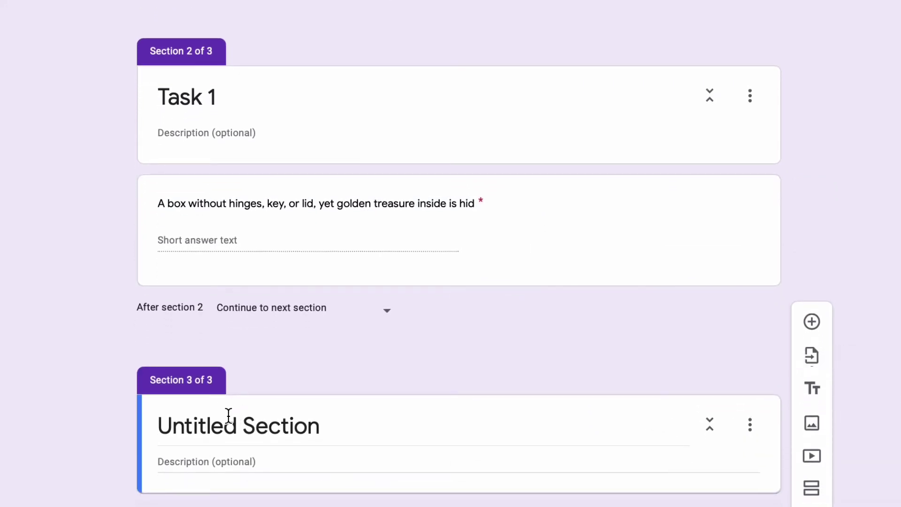
left_click(228, 416)
type("Ta")
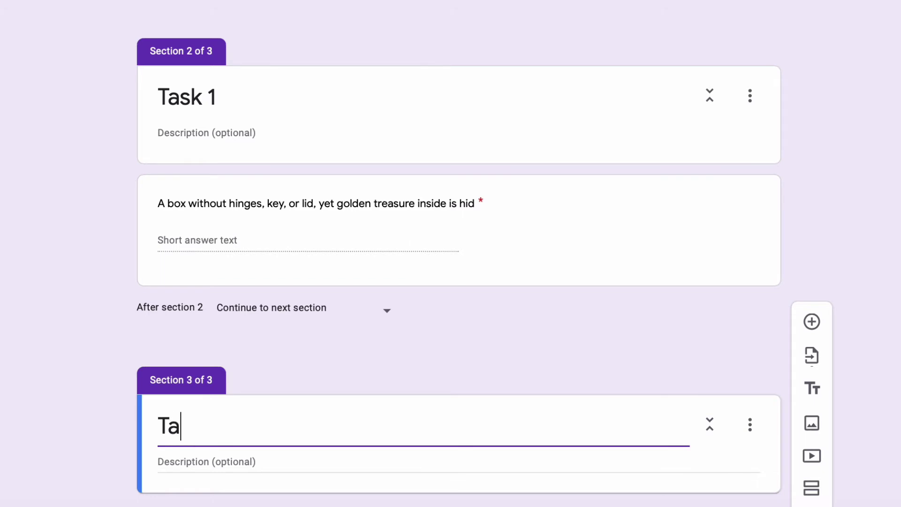
type("sk 2")
scroll(358, 399, "down", 1)
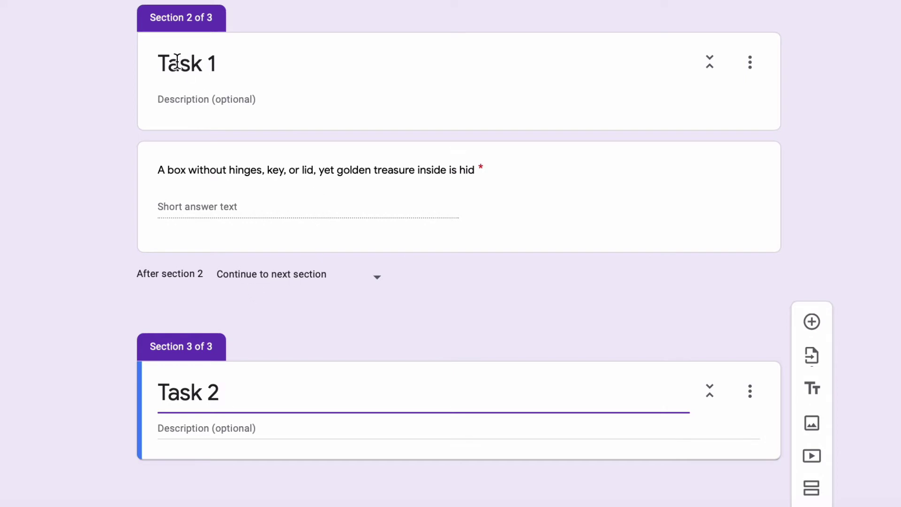
- Send respondents from Task 1 to section 3 (Task 2) and add a blank question there
left_click(298, 277)
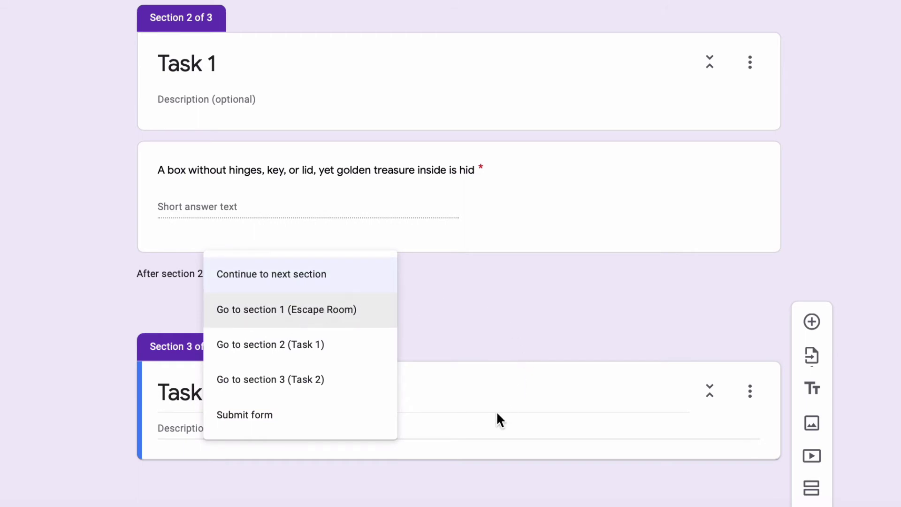
left_click(554, 280)
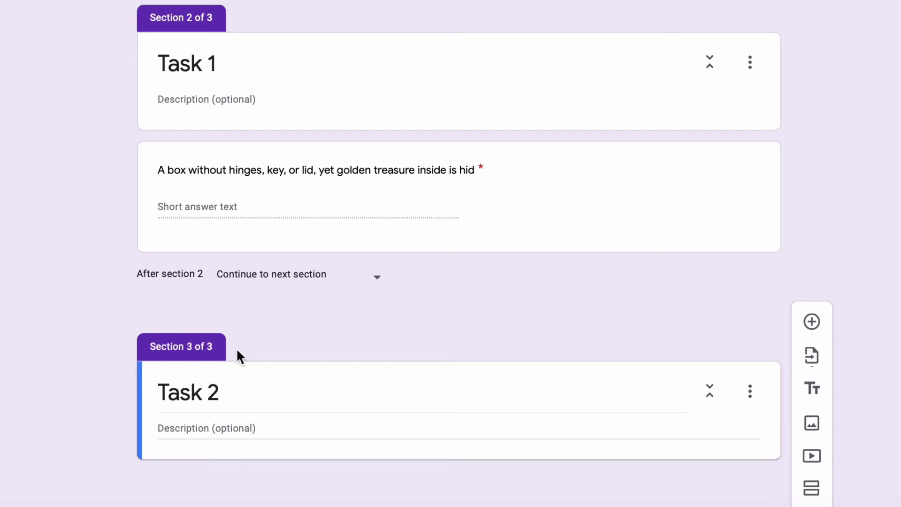
left_click(340, 281)
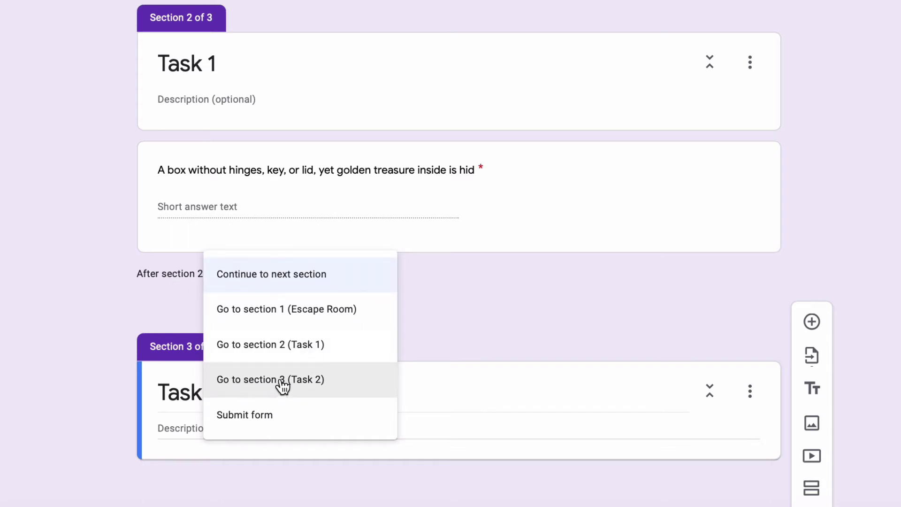
left_click(315, 384)
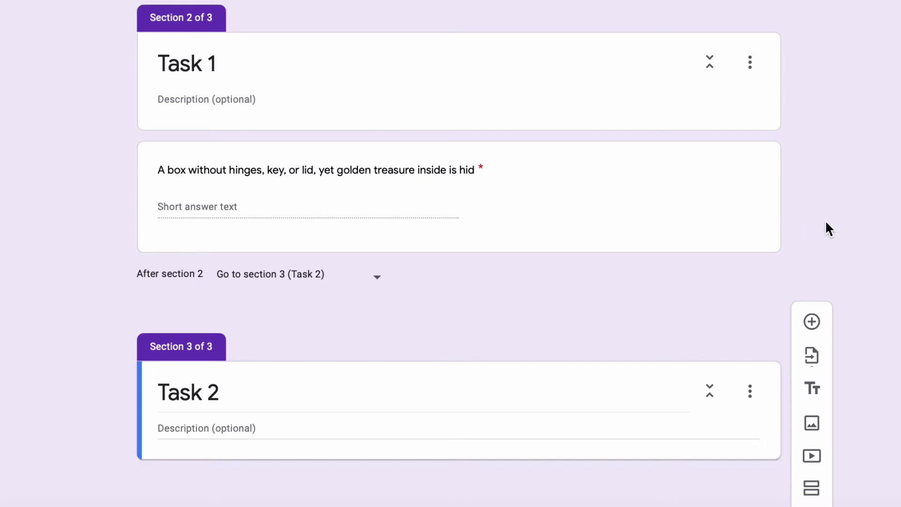
scroll(826, 220, "down", 1)
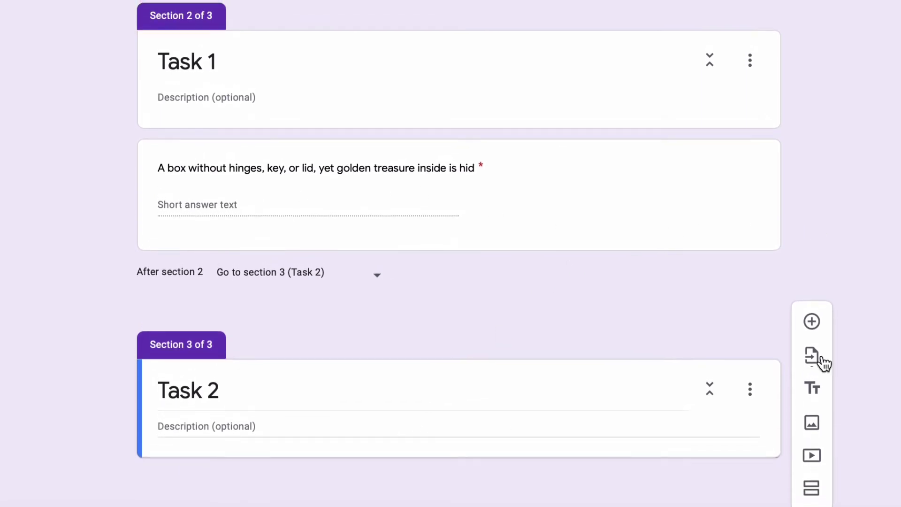
left_click(816, 325)
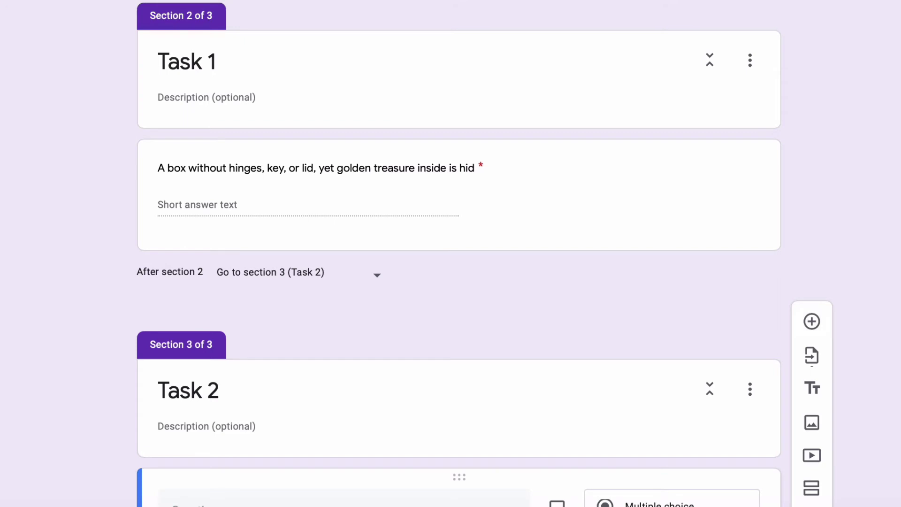
- Paste the 'black and white and read all over' riddle as a Short answer question
scroll(840, 195, "down", 5)
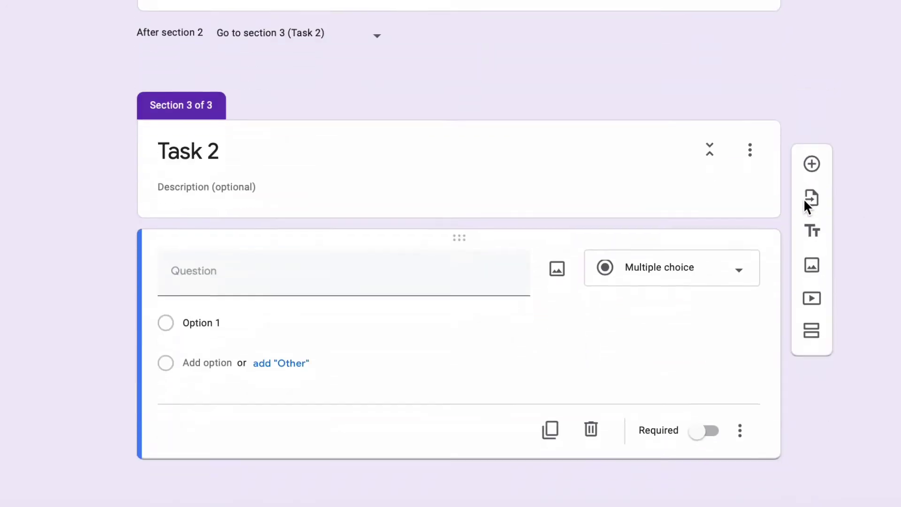
left_click(195, 281)
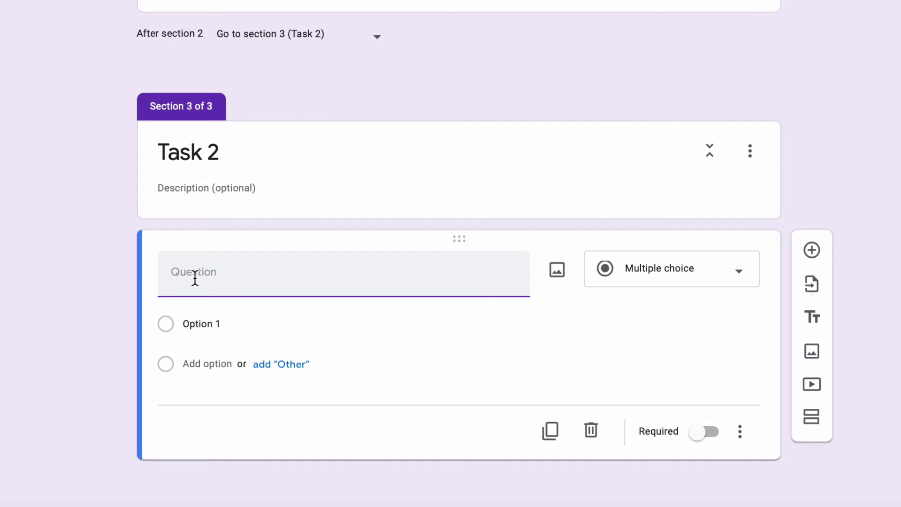
type("What is black and white and read all over")
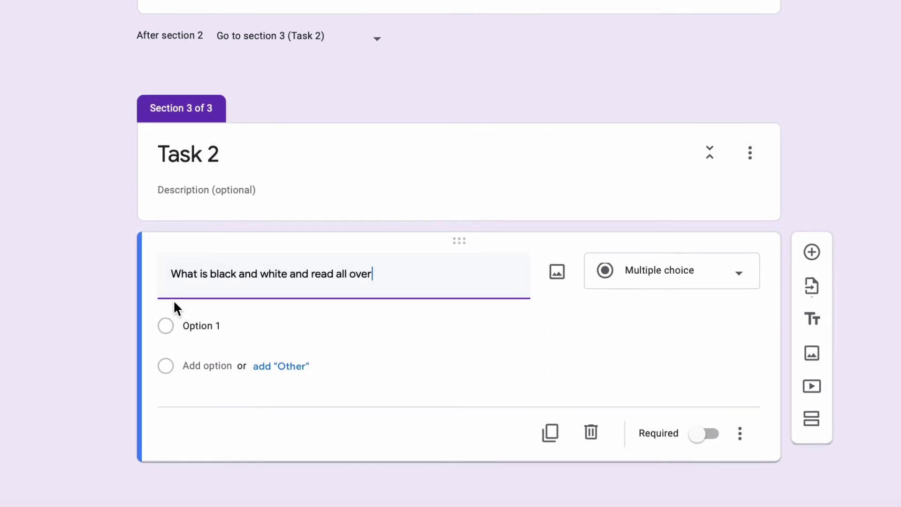
left_click(717, 274)
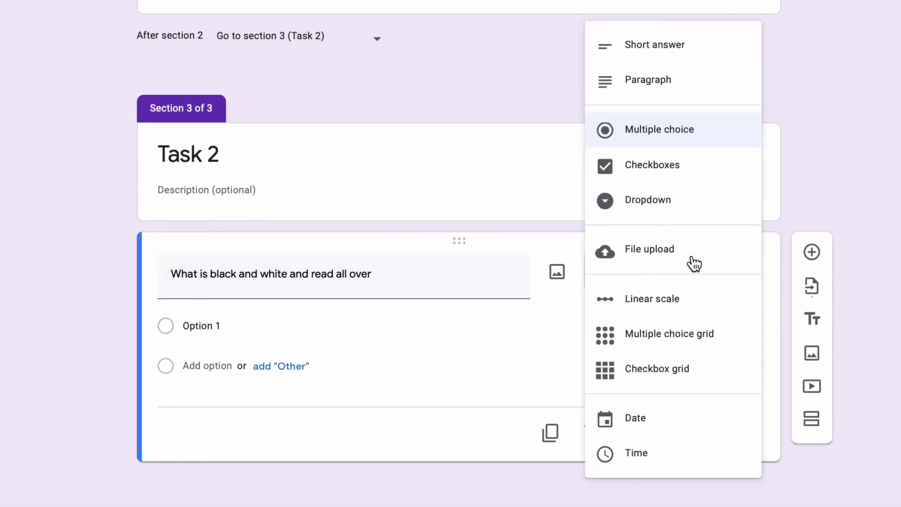
left_click(670, 55)
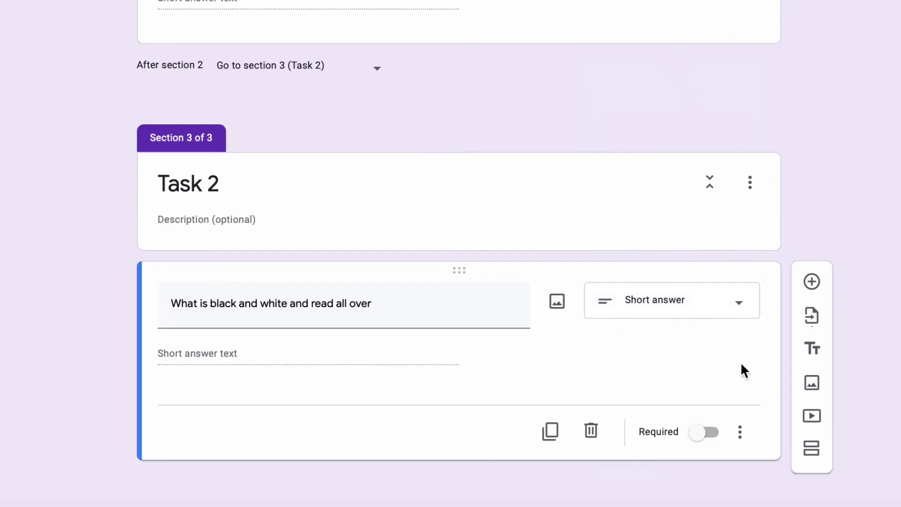
- Add Text > Contains 'newspaper' validation to the Task 2 riddle and make it required
left_click(741, 435)
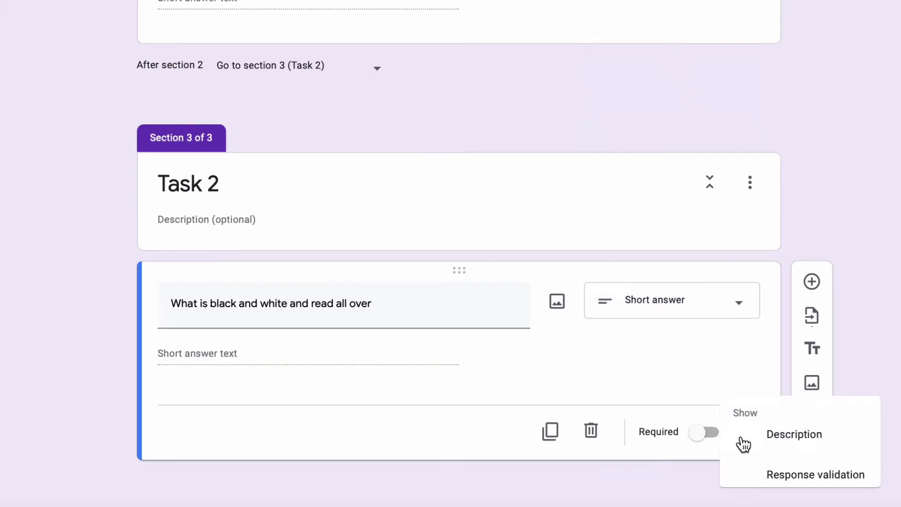
left_click(783, 477)
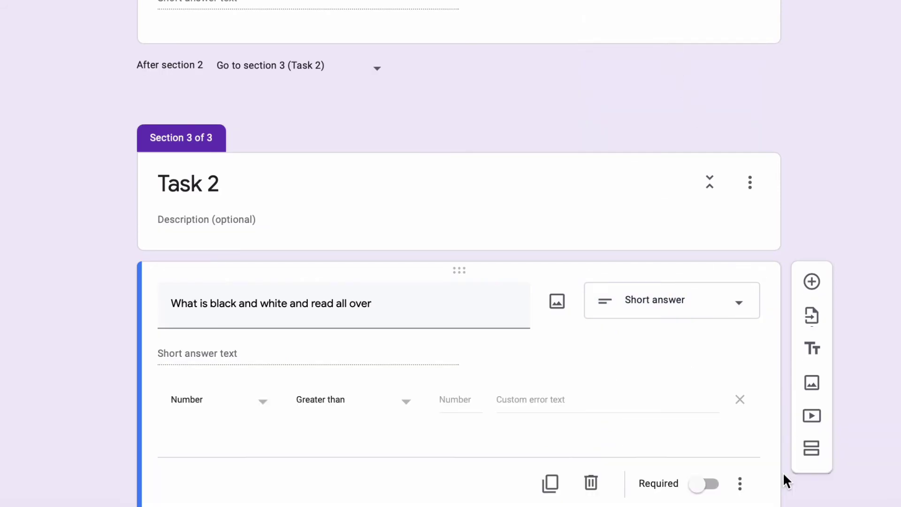
left_click(197, 403)
left_click(181, 397)
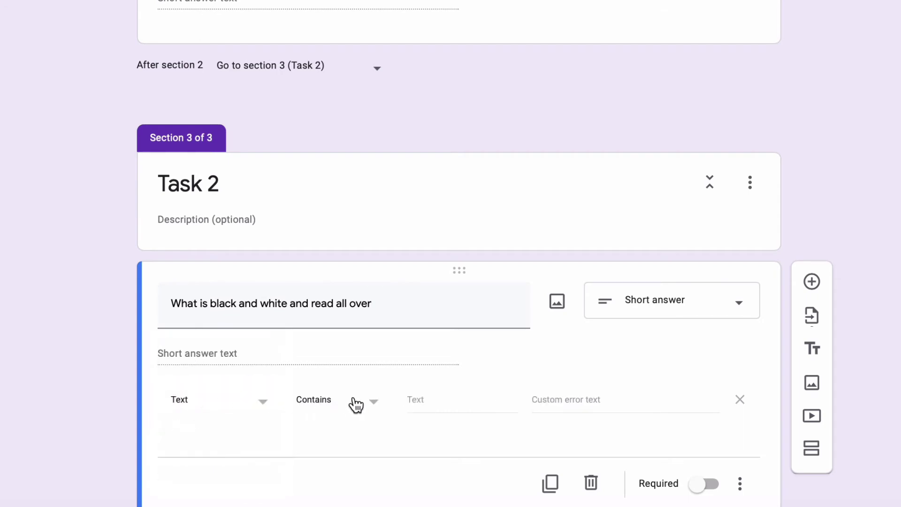
left_click(334, 406)
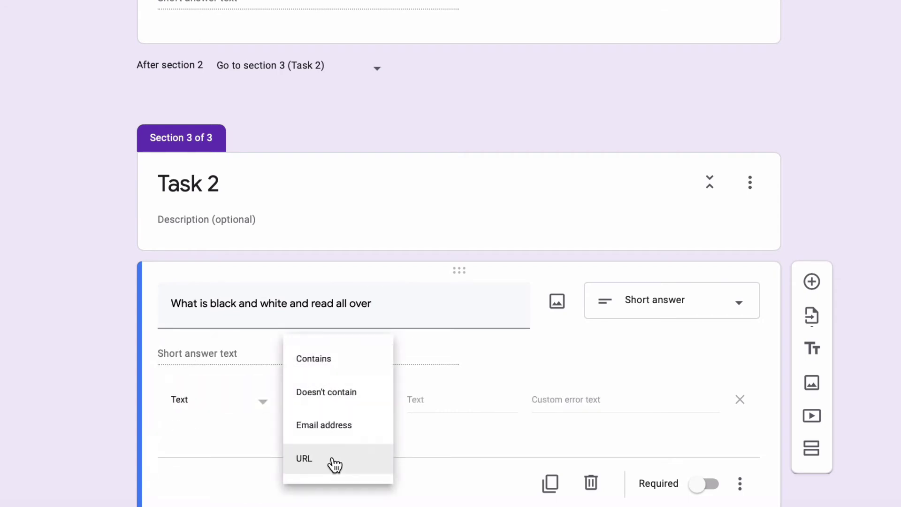
left_click(467, 398)
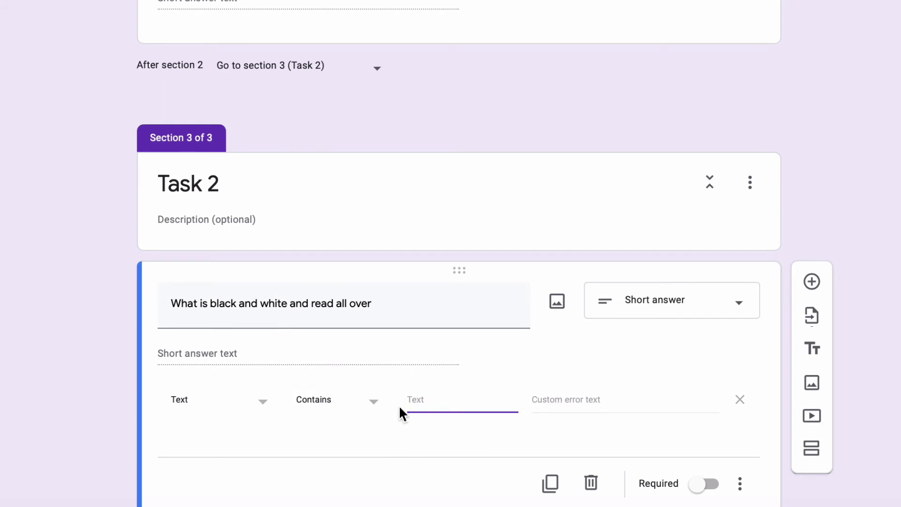
type("newspaper")
left_click(603, 405)
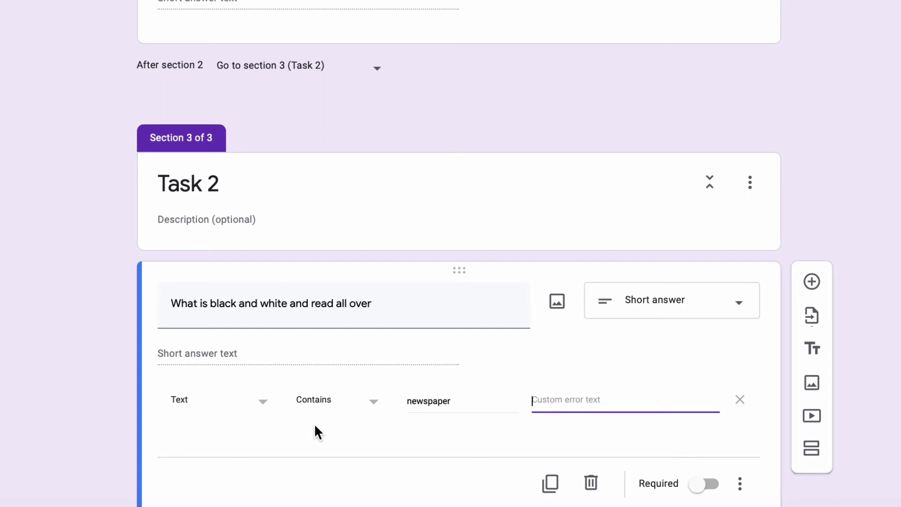
scroll(314, 422, "down", 1)
left_click(702, 428)
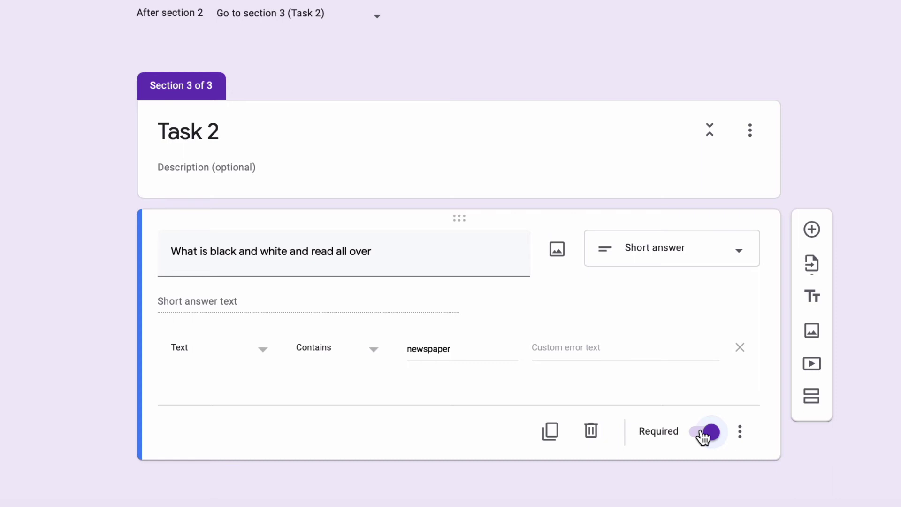
- Add a fourth section 'Task 3' and set section 3 to go to section 4 (Task 3)
left_click(816, 401)
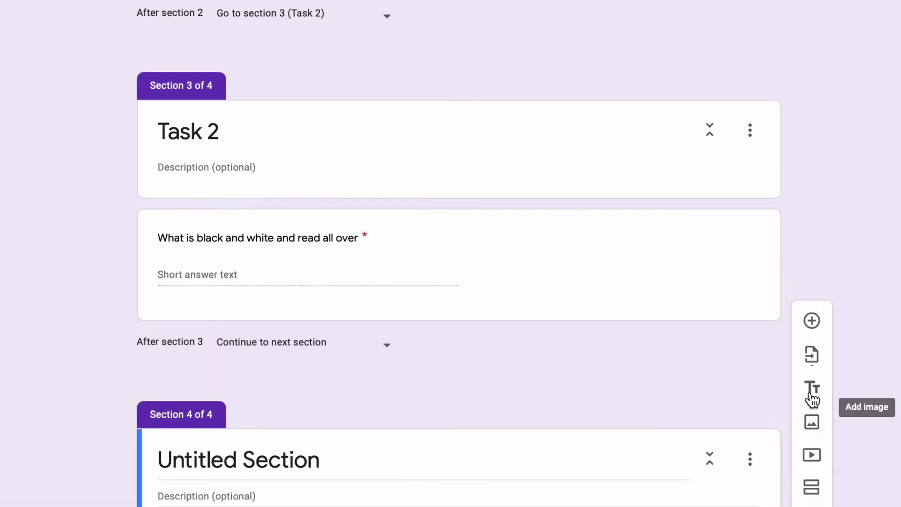
left_click(373, 380)
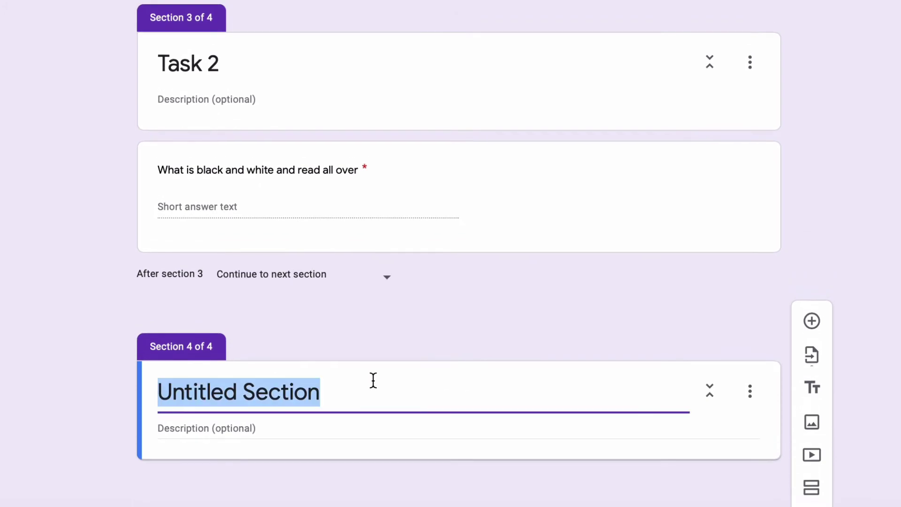
type("Ta")
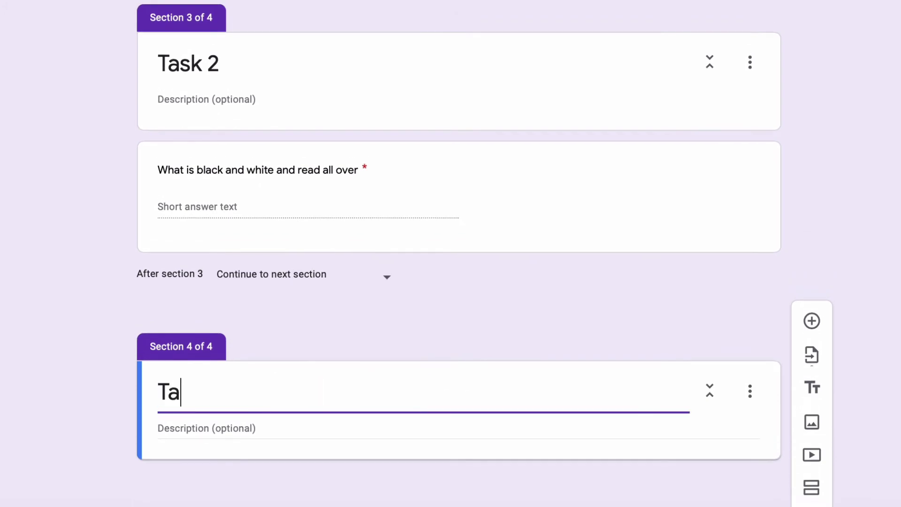
type("sk 3")
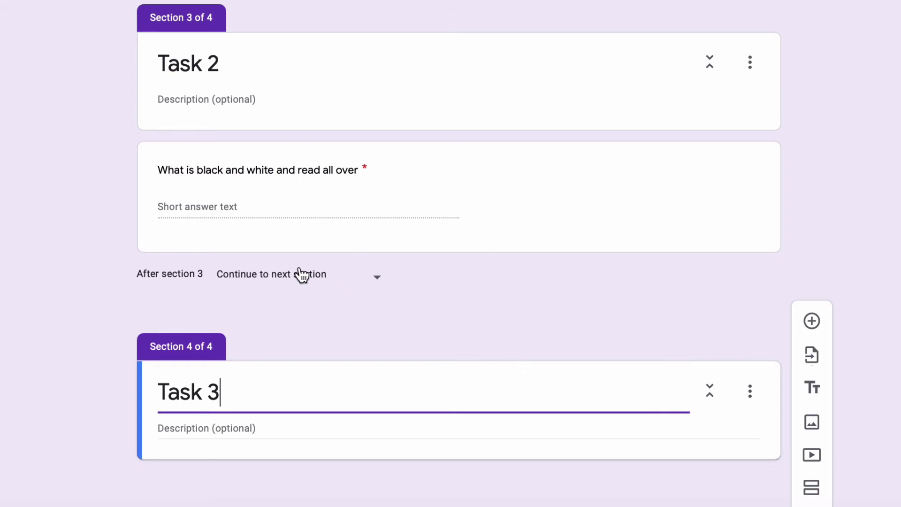
left_click(267, 282)
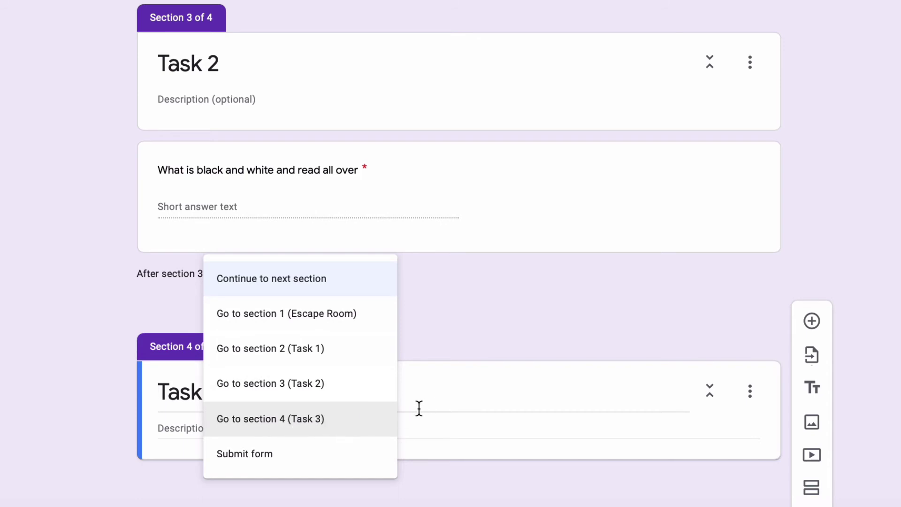
left_click(323, 421)
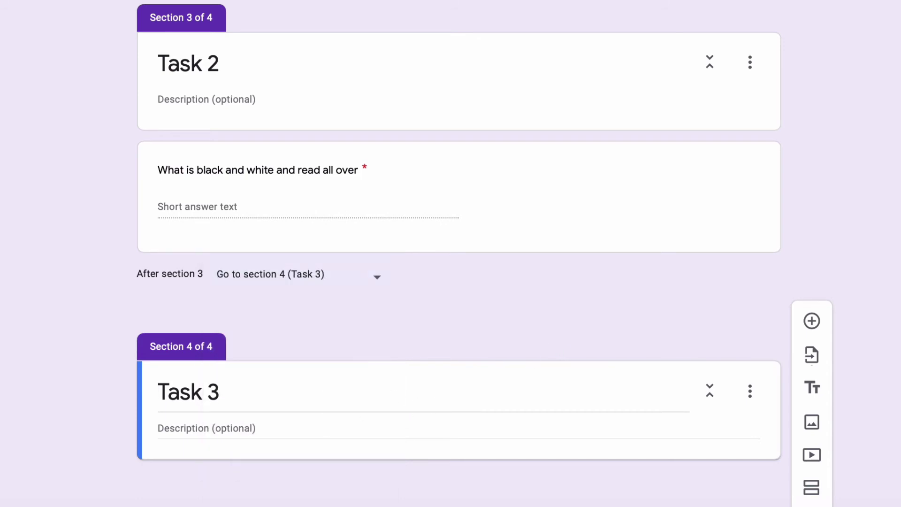
- Insert a multicolour geometric theme image as the form's header
scroll(460, 254, "up", 15)
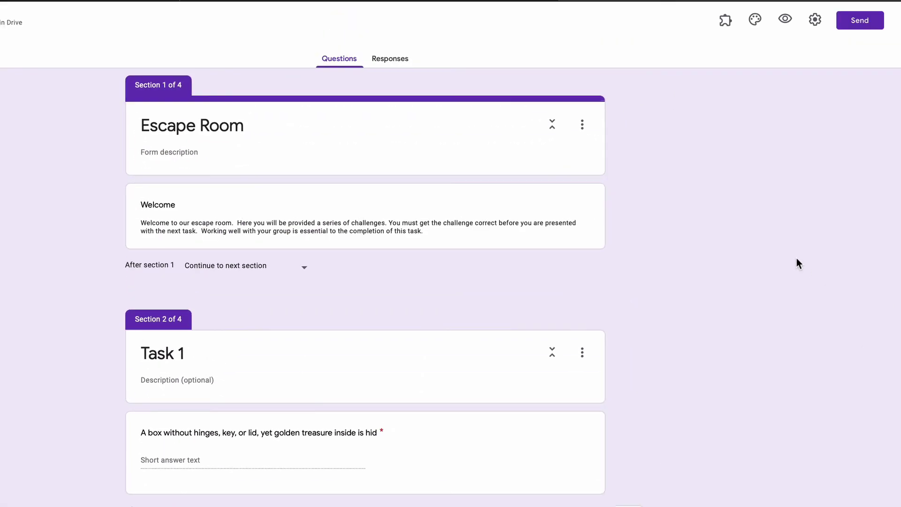
left_click(755, 20)
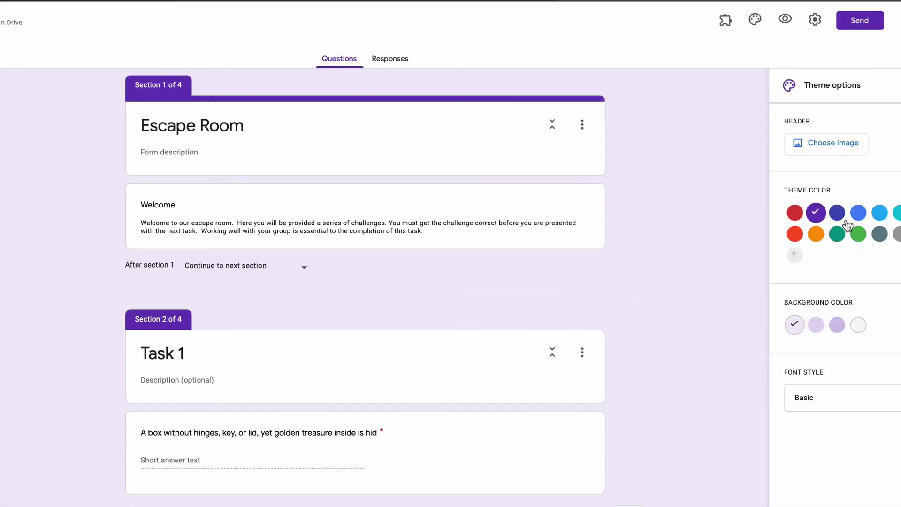
left_click(832, 149)
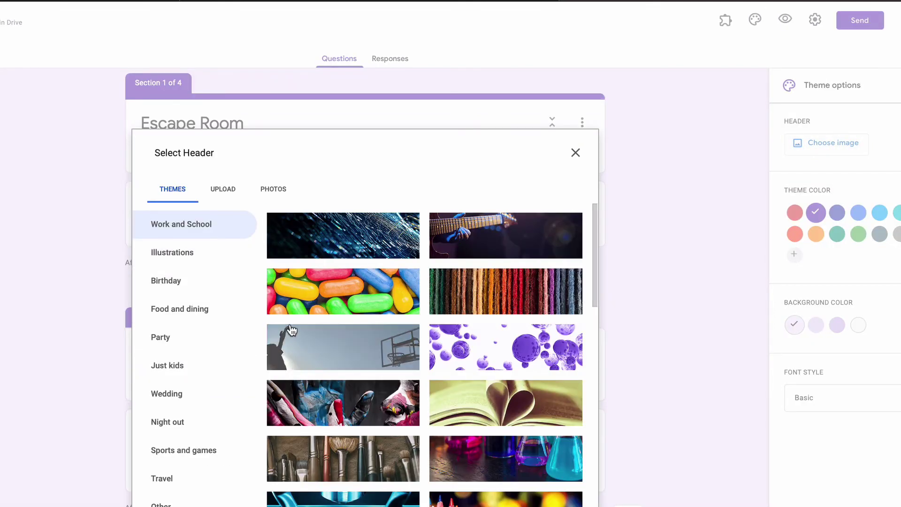
left_click(489, 217)
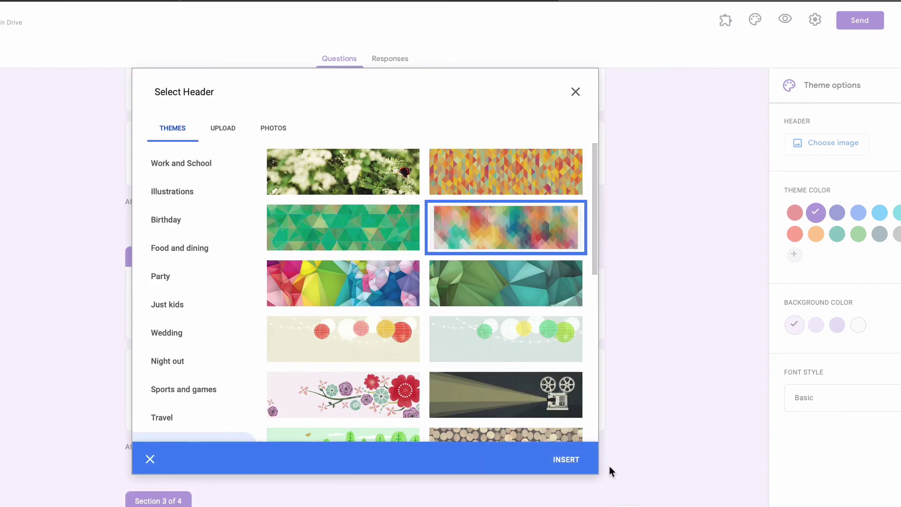
left_click(568, 460)
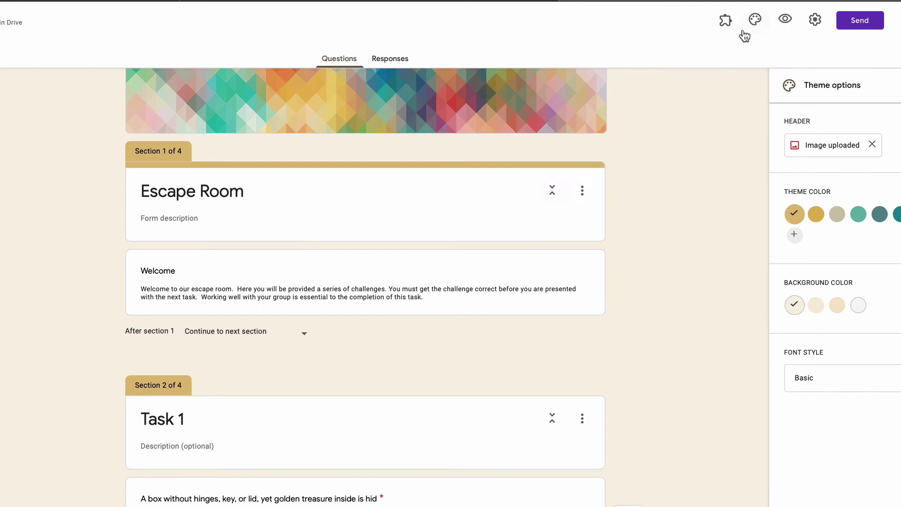
- Preview the form and submit the wrong answer 'box' for the Task 1 riddle
left_click(786, 21)
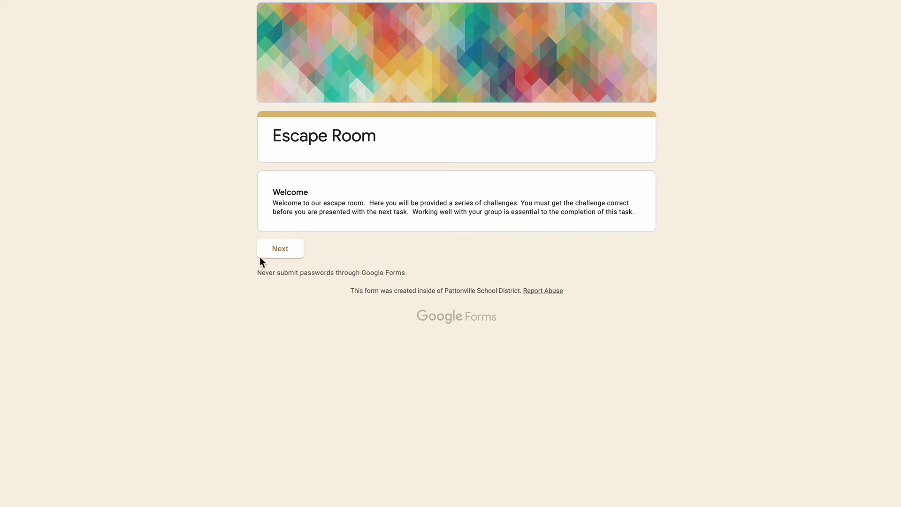
left_click(276, 252)
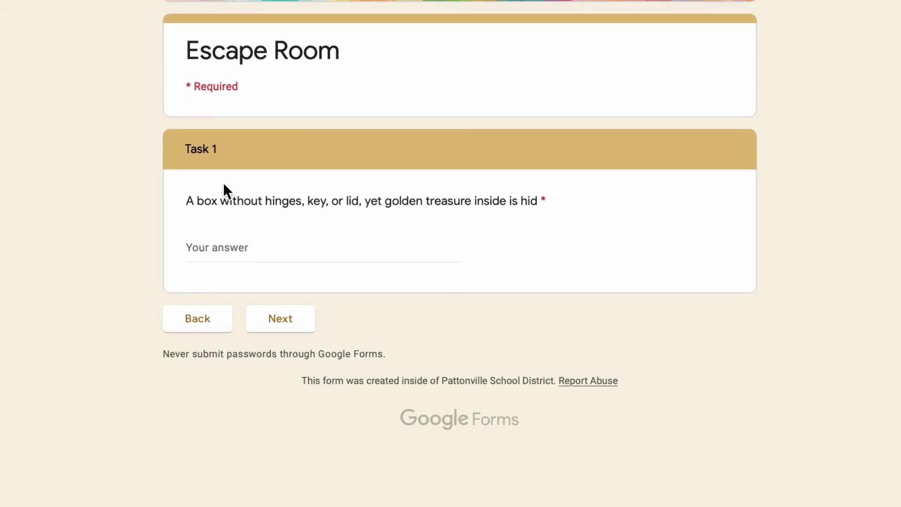
left_click(314, 252)
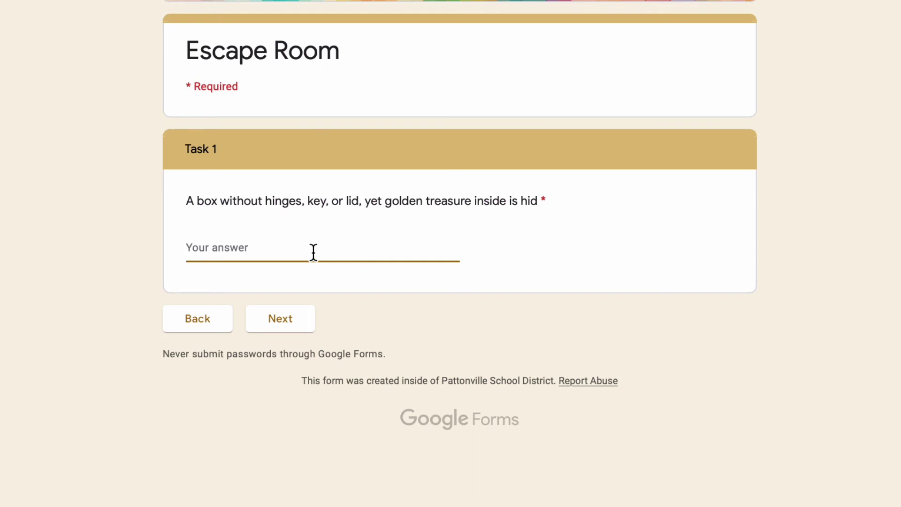
type("box")
left_click(281, 321)
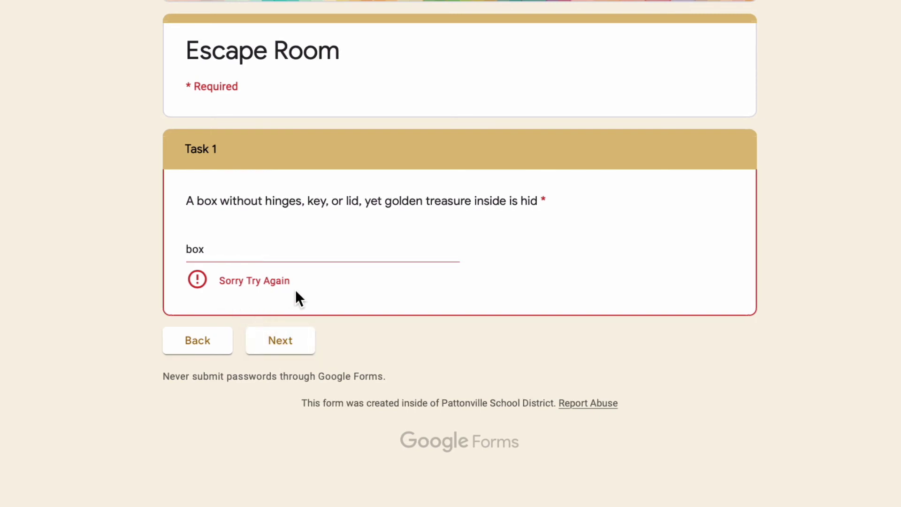
- Replace the Task 1 answer with 'egg' and continue to Task 2
left_click(203, 247)
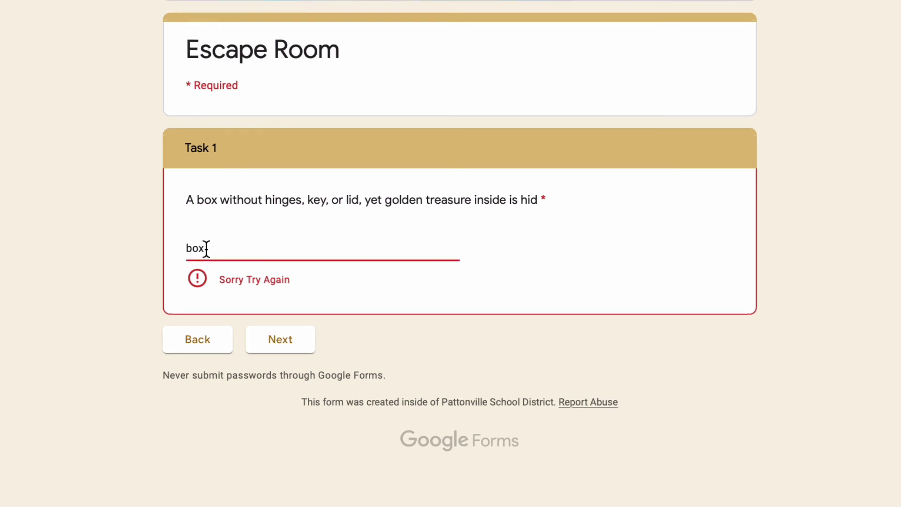
double_click(206, 249)
key("BackSpace")
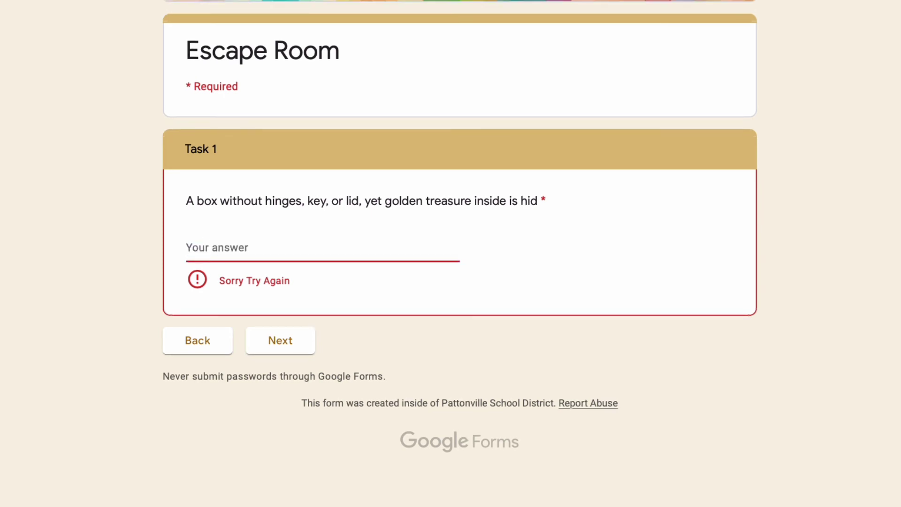
type("egg")
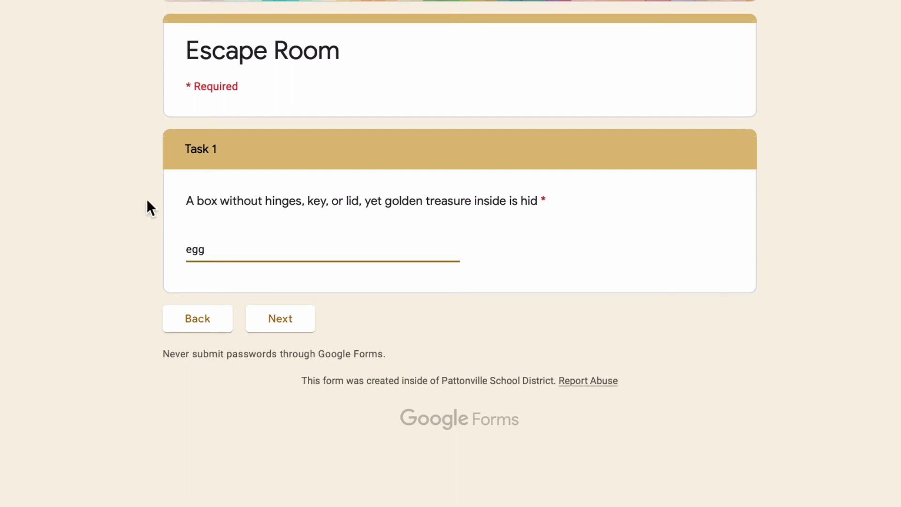
left_click(287, 324)
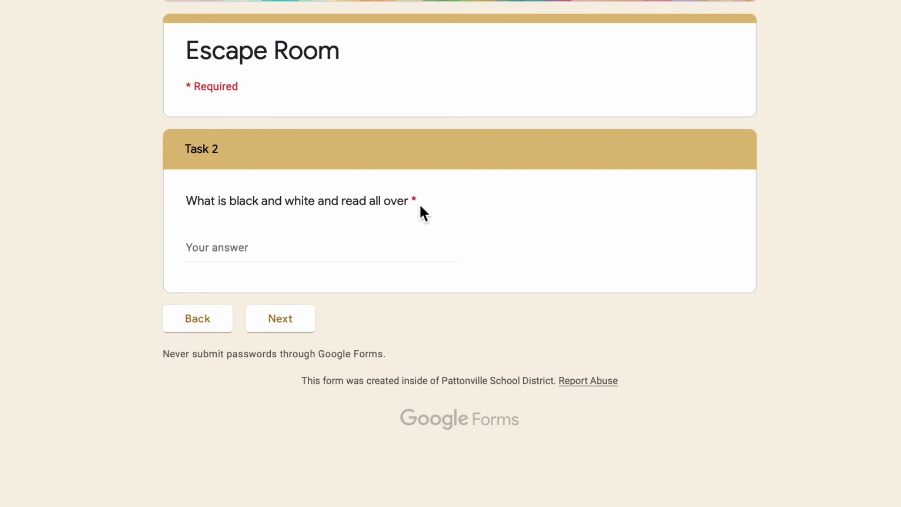
- Submit the misspelled answer 'newspape' for Task 2 to trigger the validation error
left_click(245, 244)
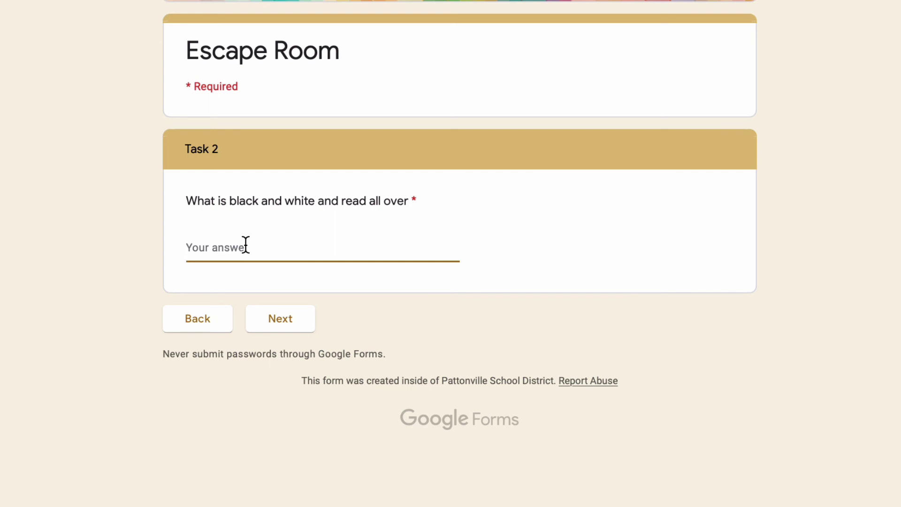
type("newspaper")
key("BackSpace")
left_click(284, 331)
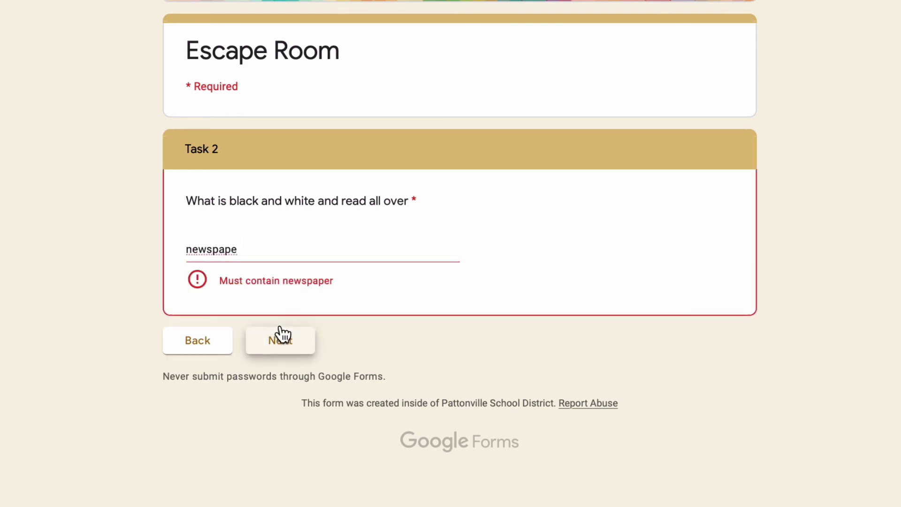
- Correct the Task 2 answer to 'newspaper' and advance to Task 3
left_click(257, 250)
type("r")
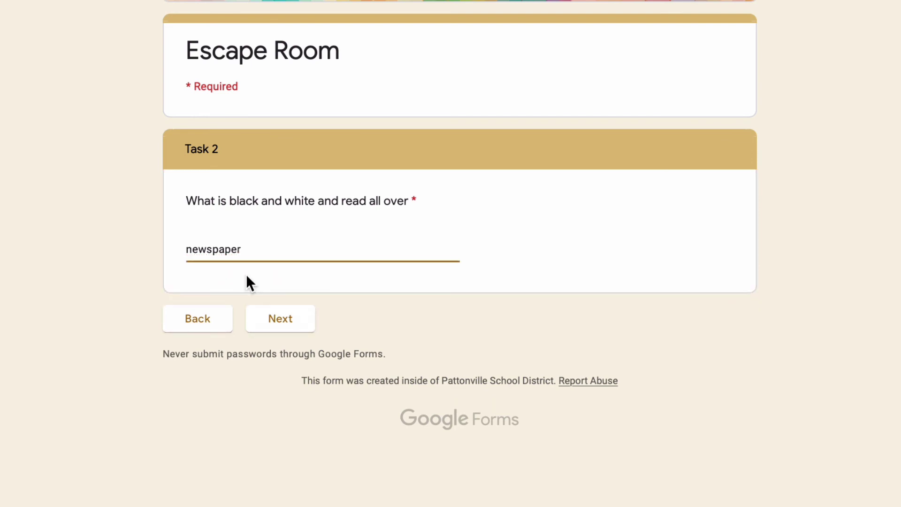
right_click(267, 315)
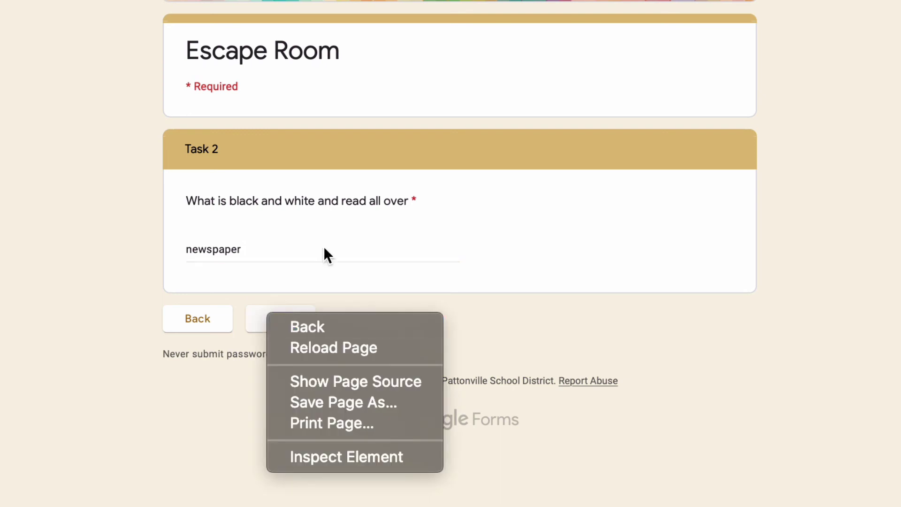
left_click(325, 249)
left_click(280, 317)
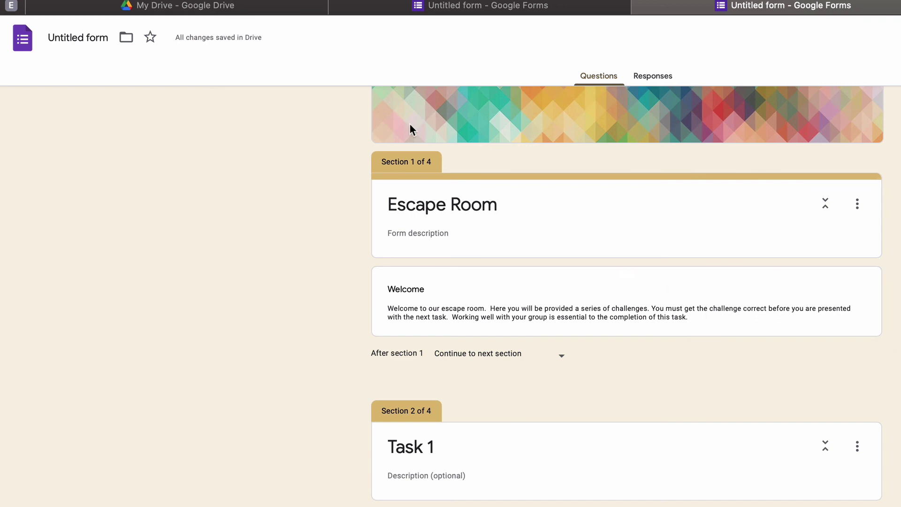
- Rename the form file to 'Escape Room' and copy its shortened forms.gle link
left_click(76, 37)
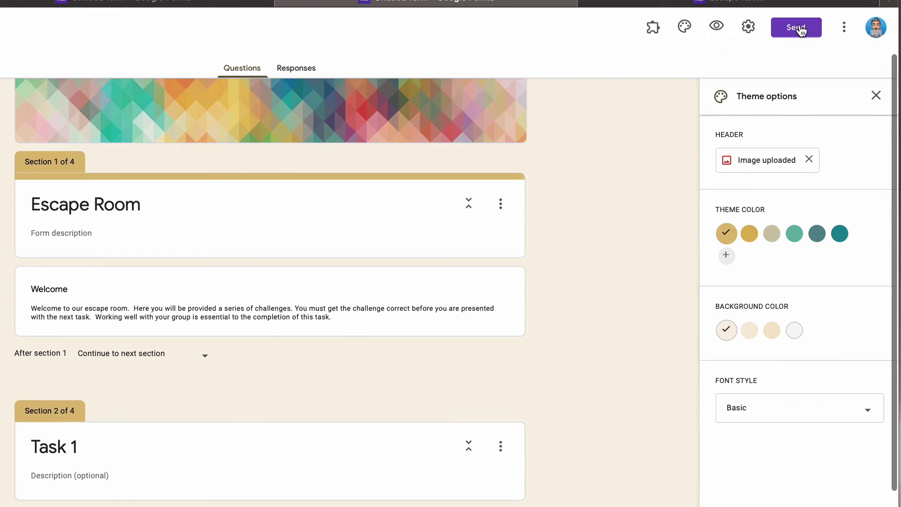
left_click(799, 29)
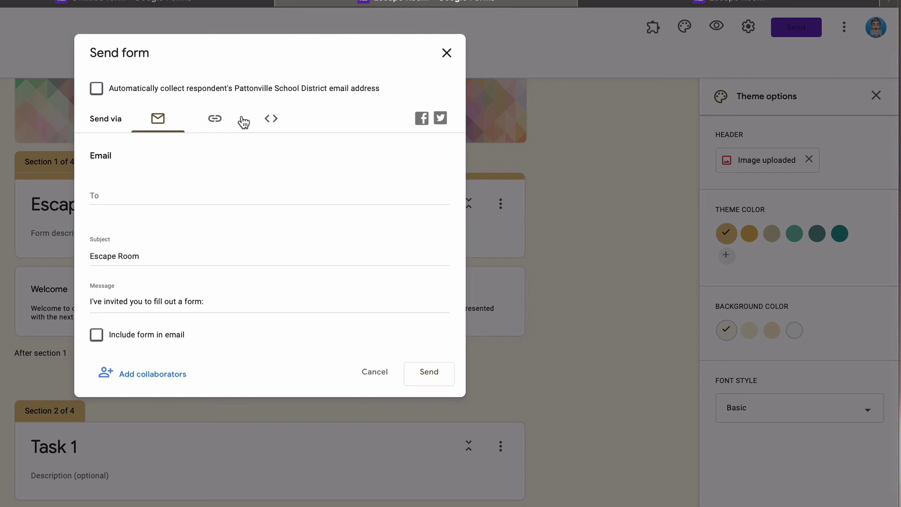
left_click(216, 119)
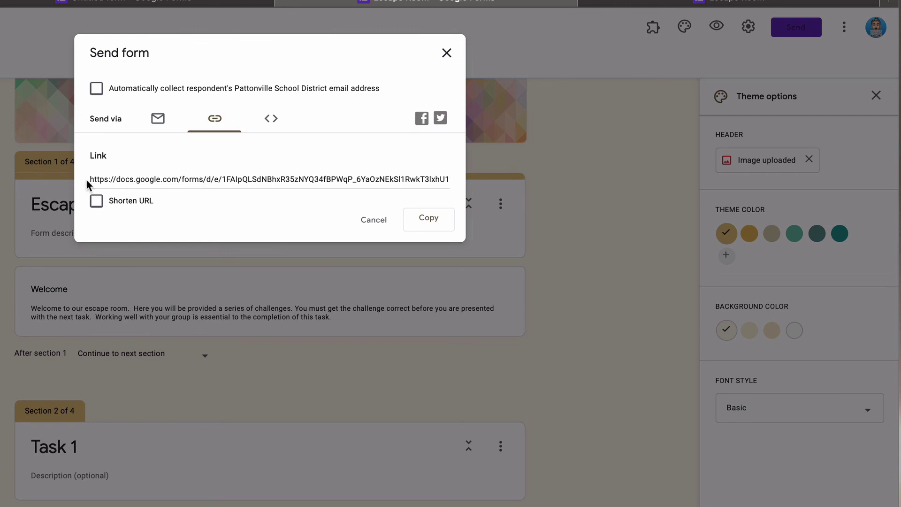
left_click(429, 220)
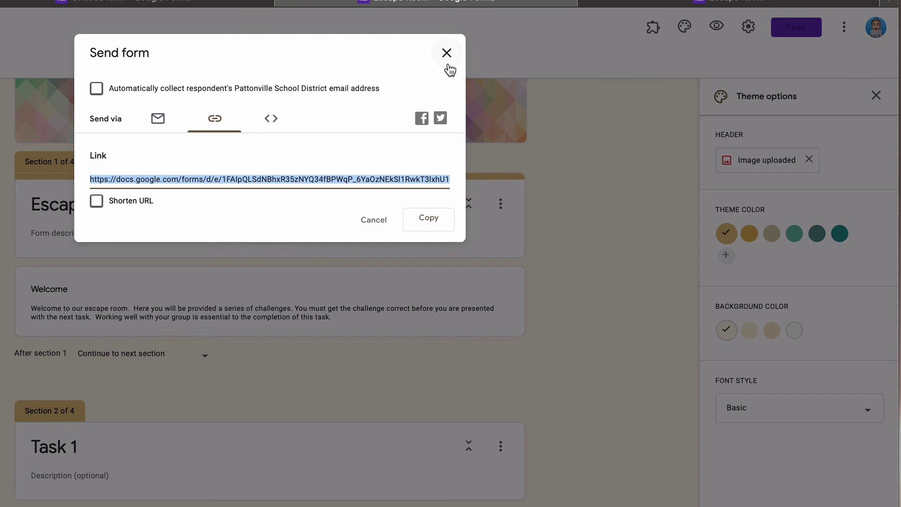
left_click(97, 203)
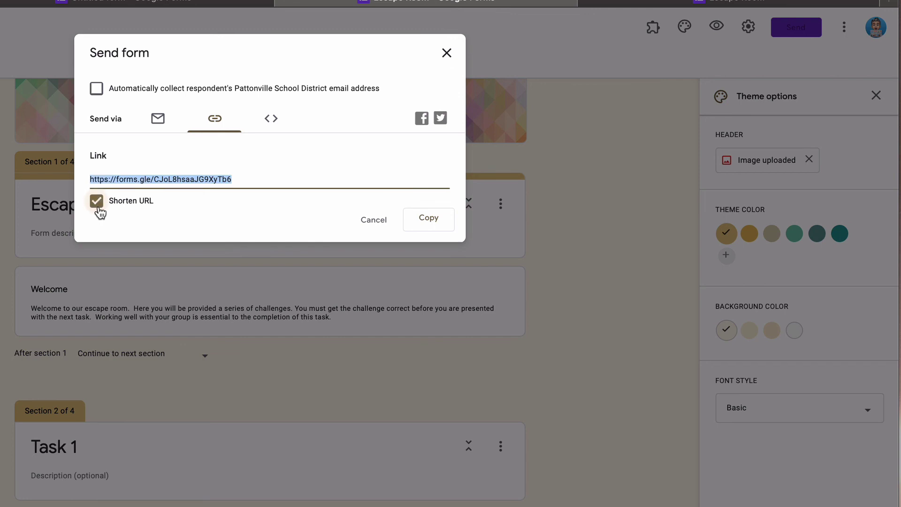
left_click(437, 225)
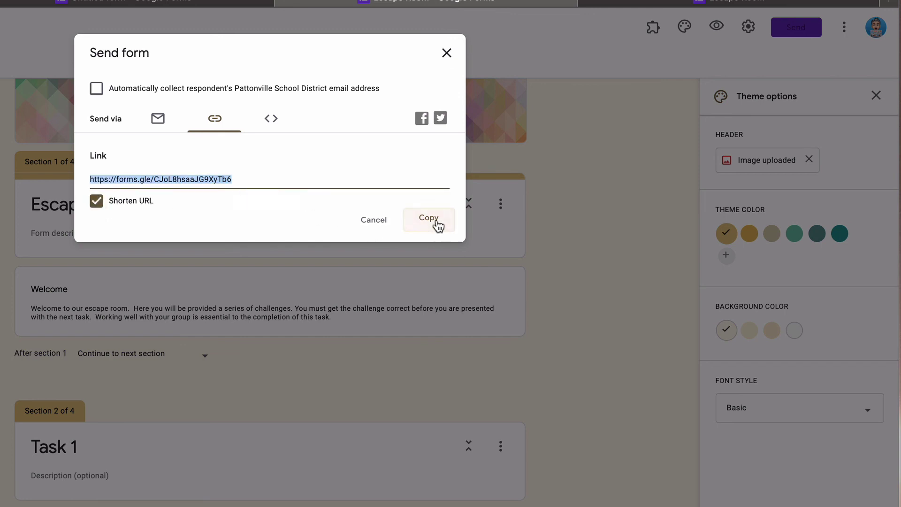